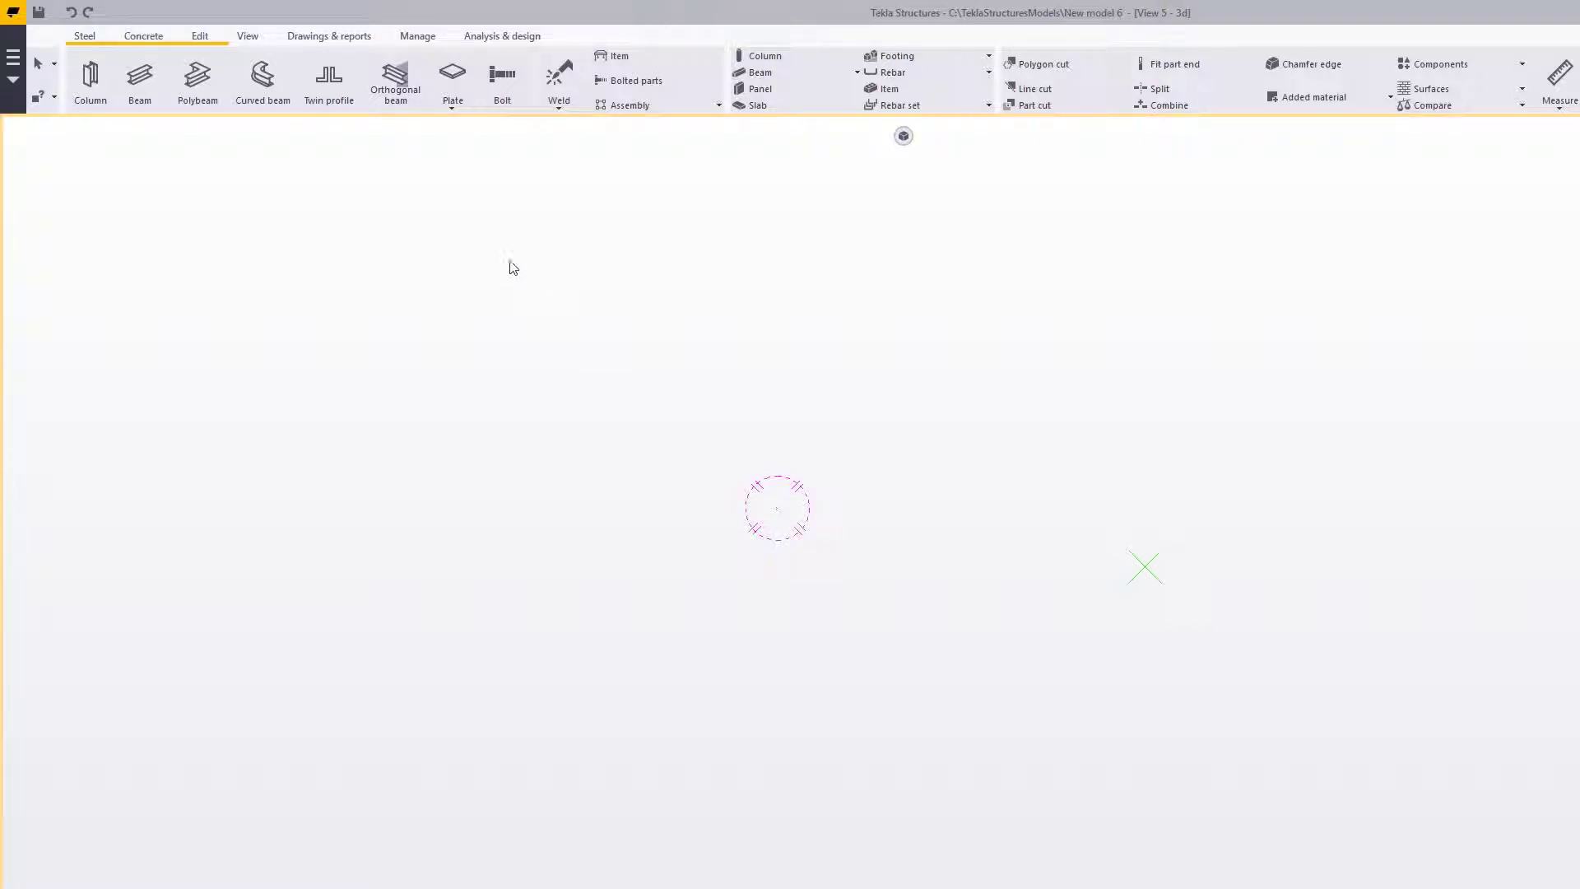
# Step: Start the Plate command from the Steel tab
pyautogui.click(454, 74)
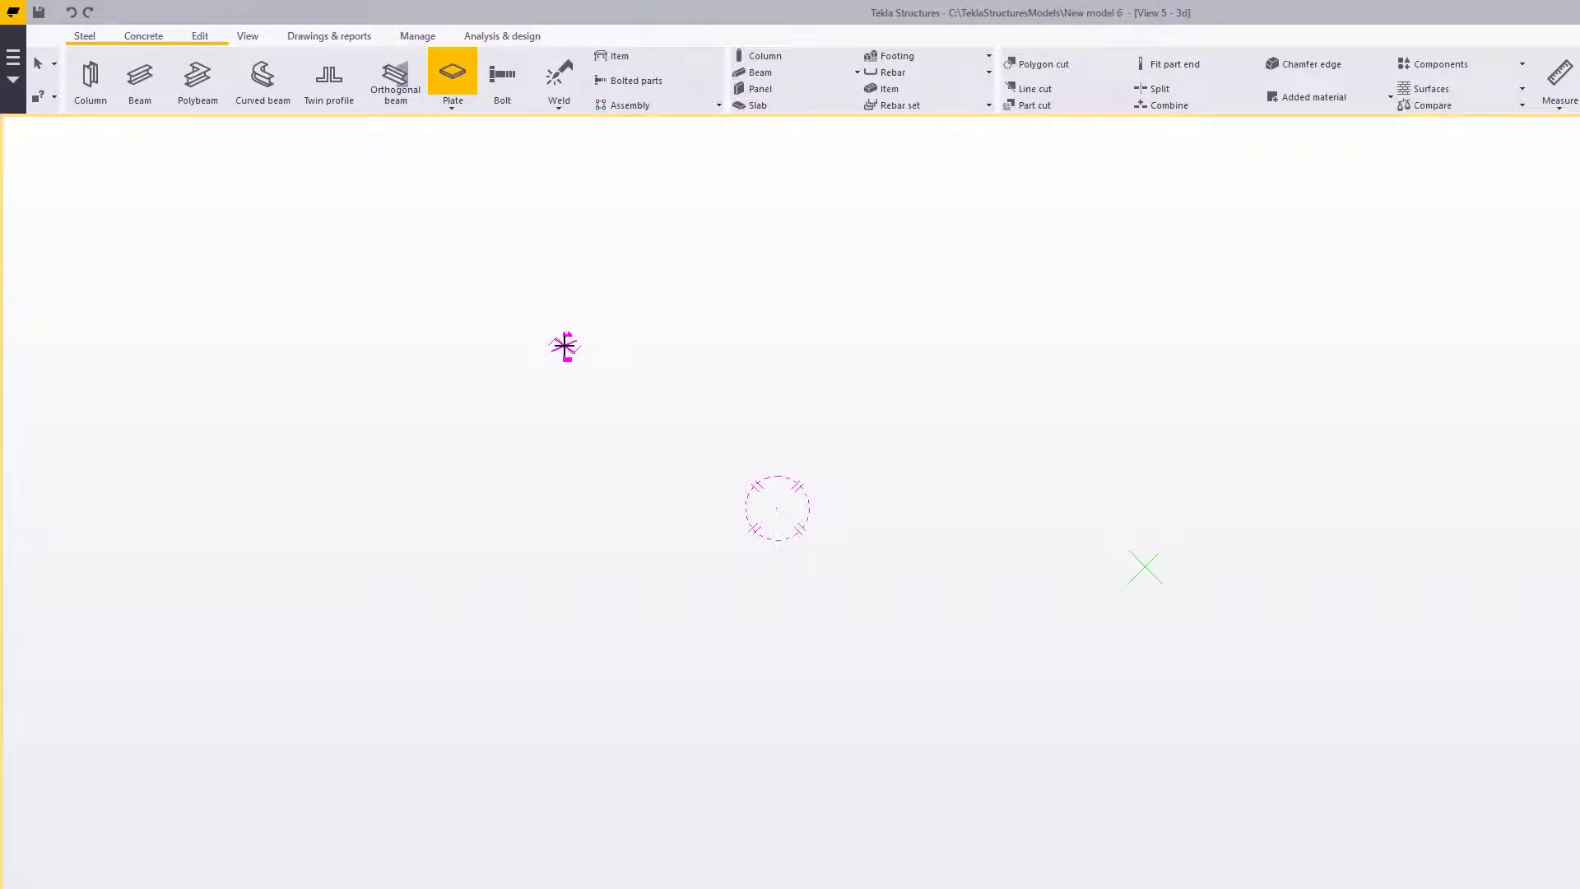
# Step: Draw a square contour plate with four 100-long sides
pyautogui.click(358, 426)
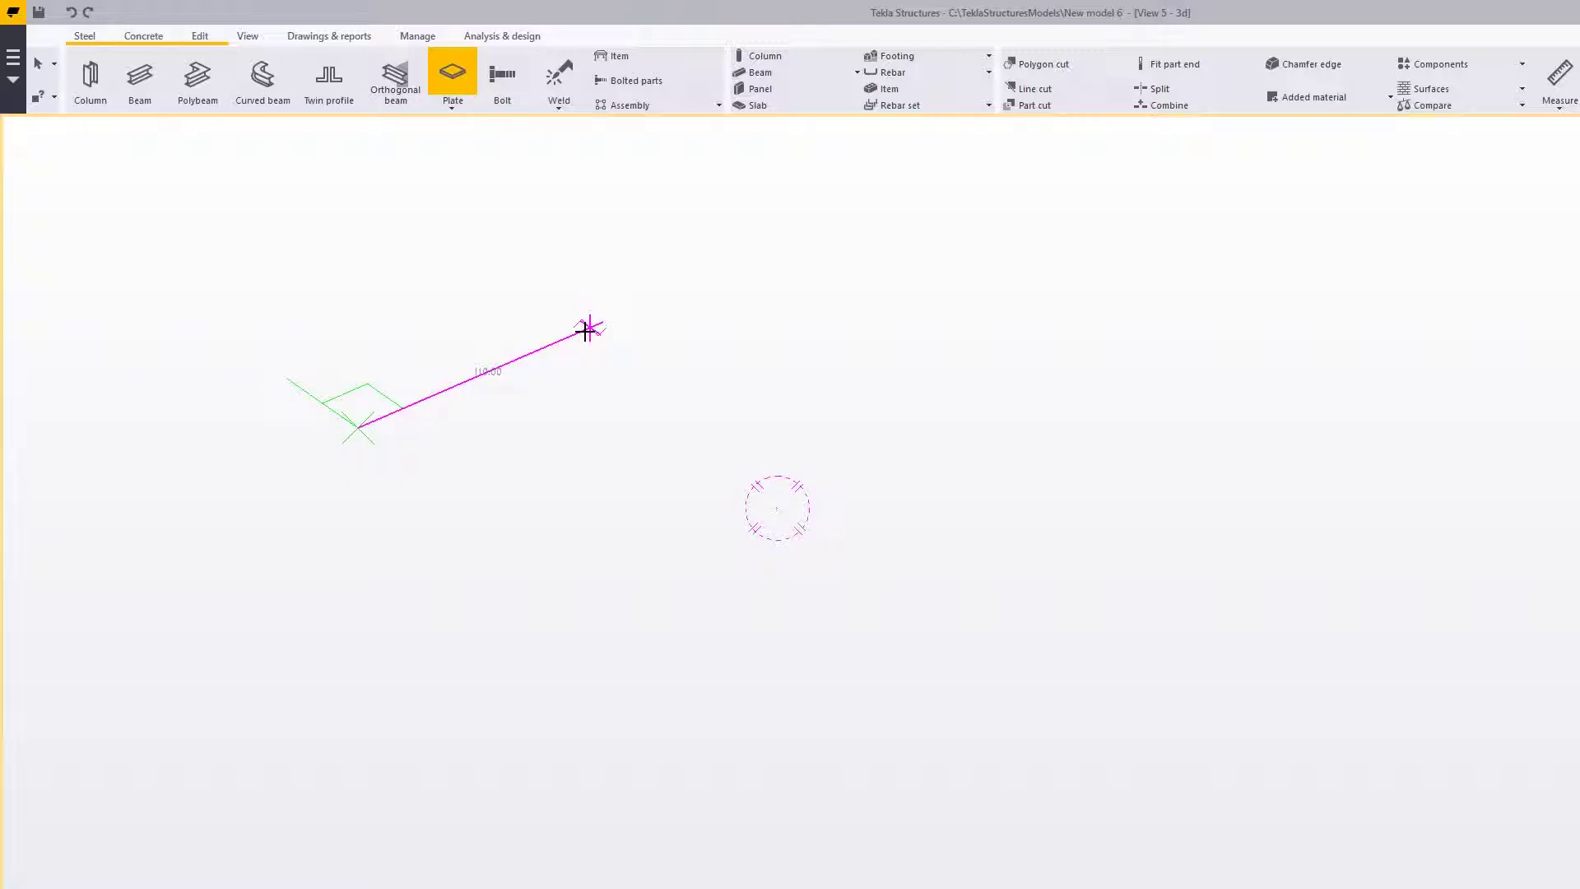
pyautogui.write('100')
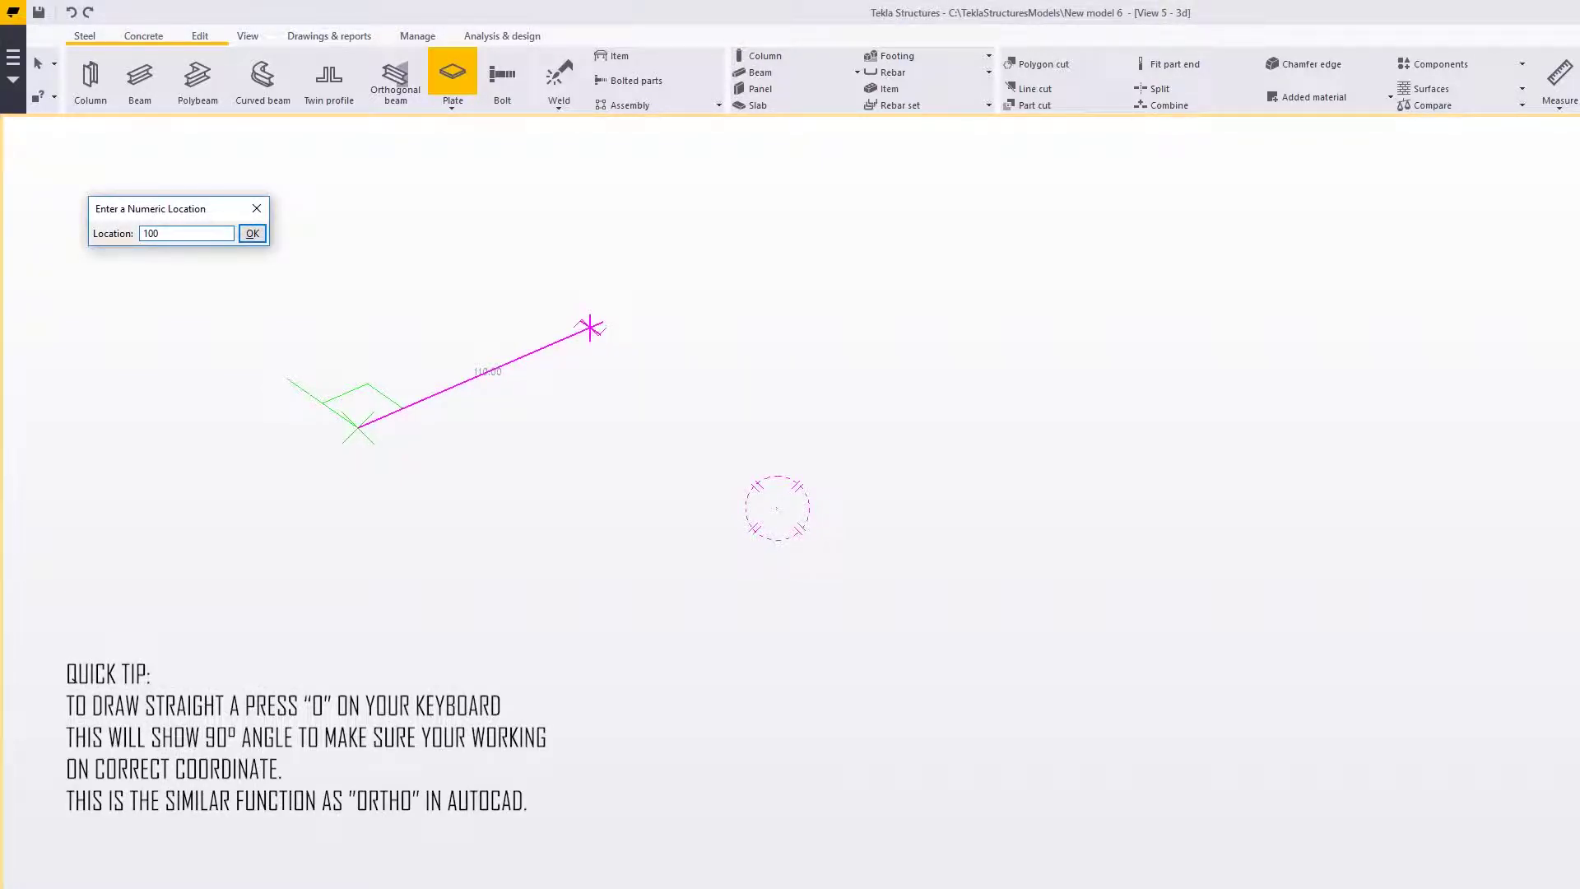
pyautogui.press('Return')
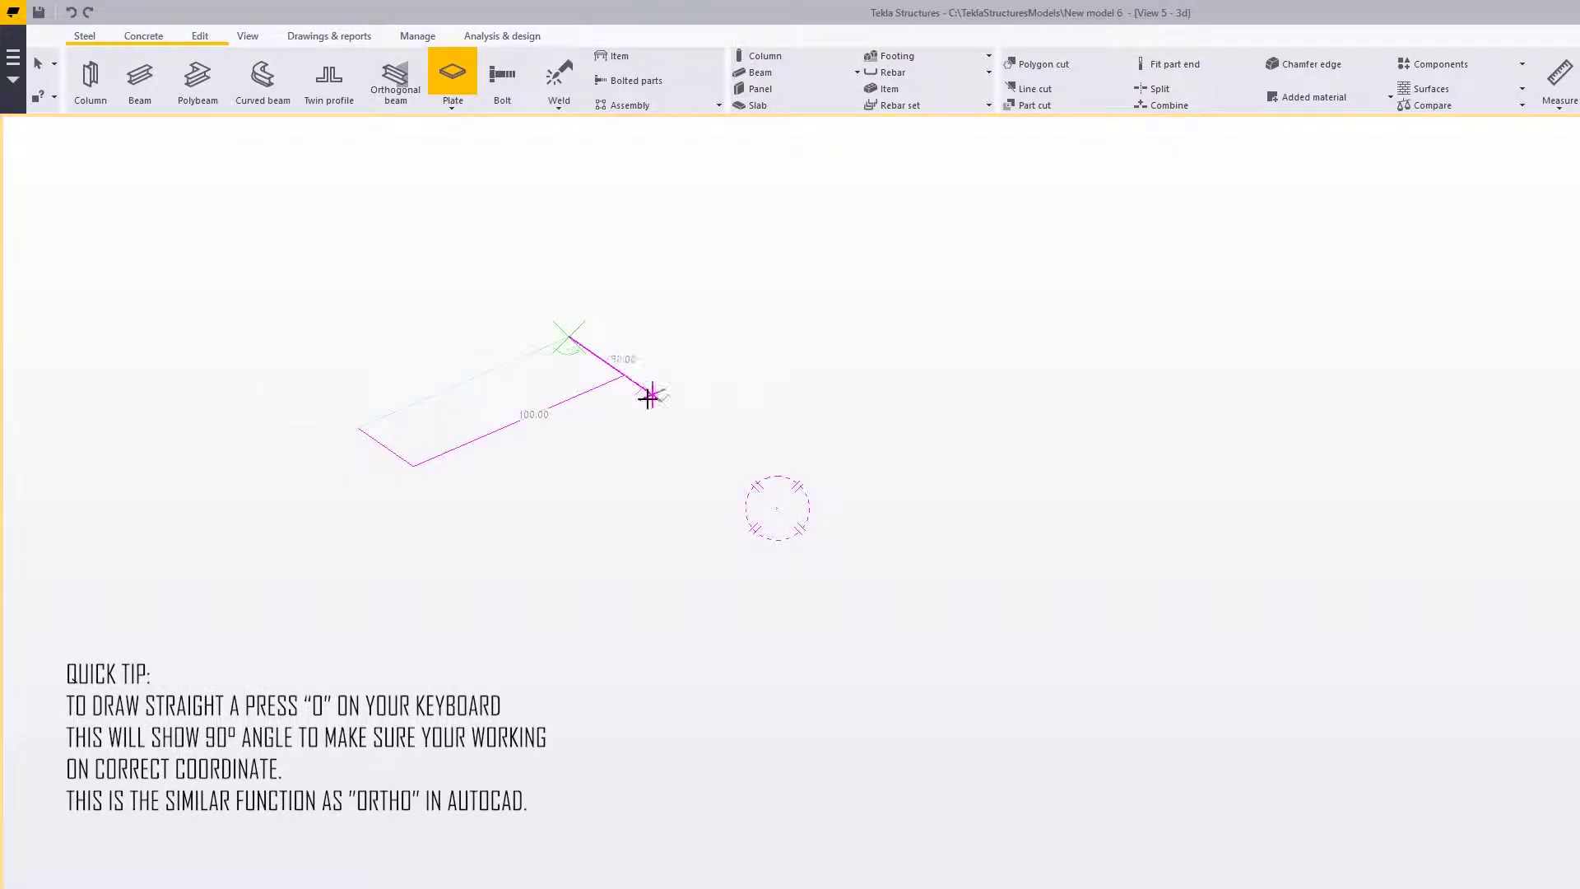
pyautogui.write('100')
pyautogui.press('Return')
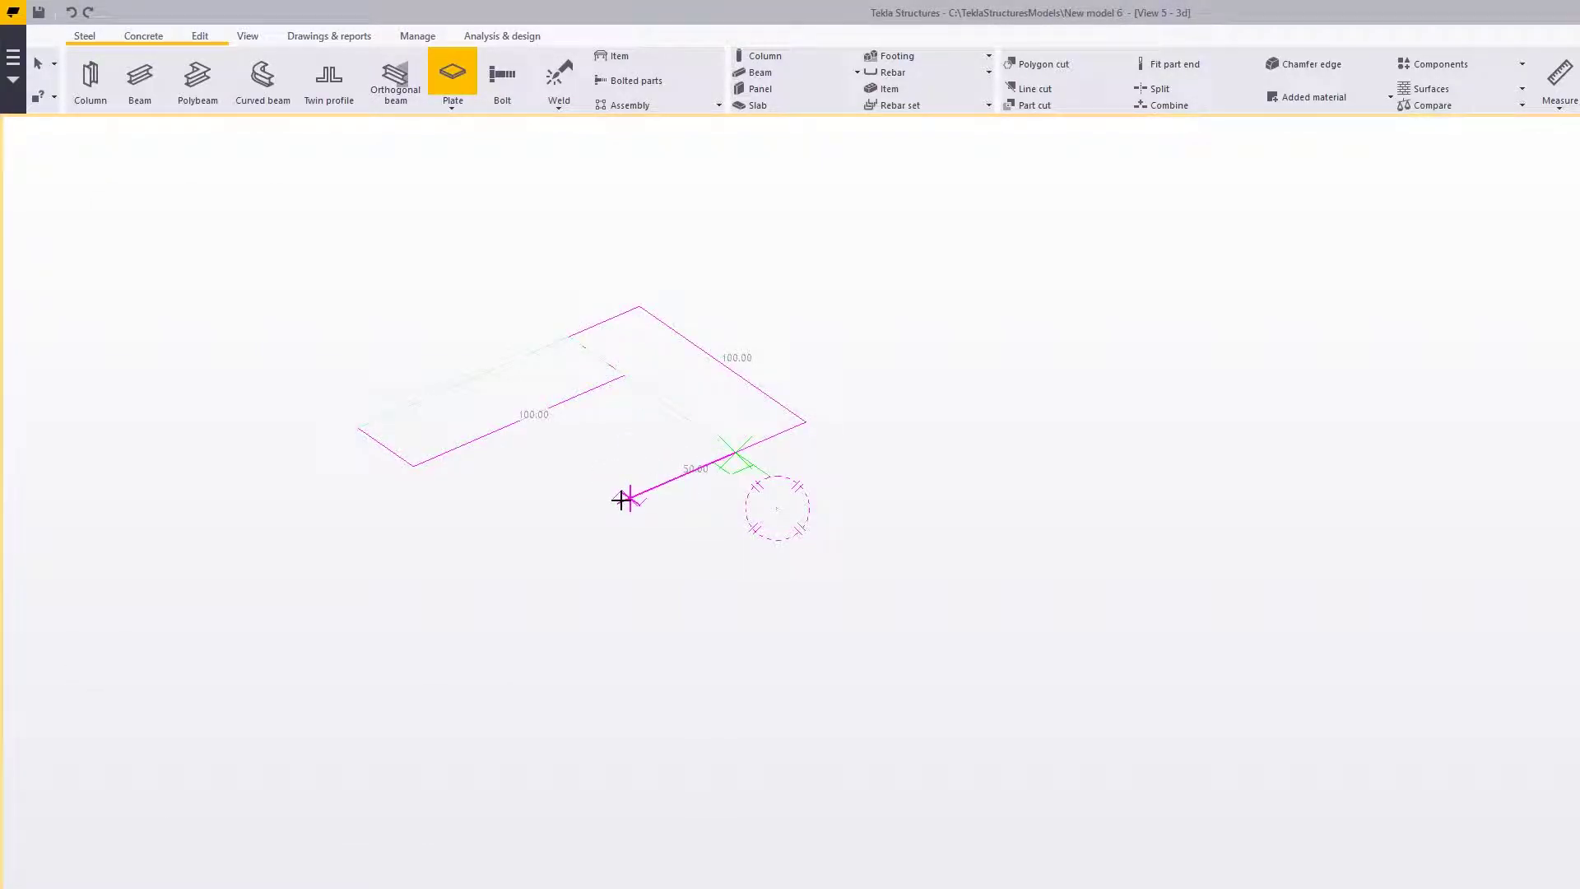
pyautogui.write('100')
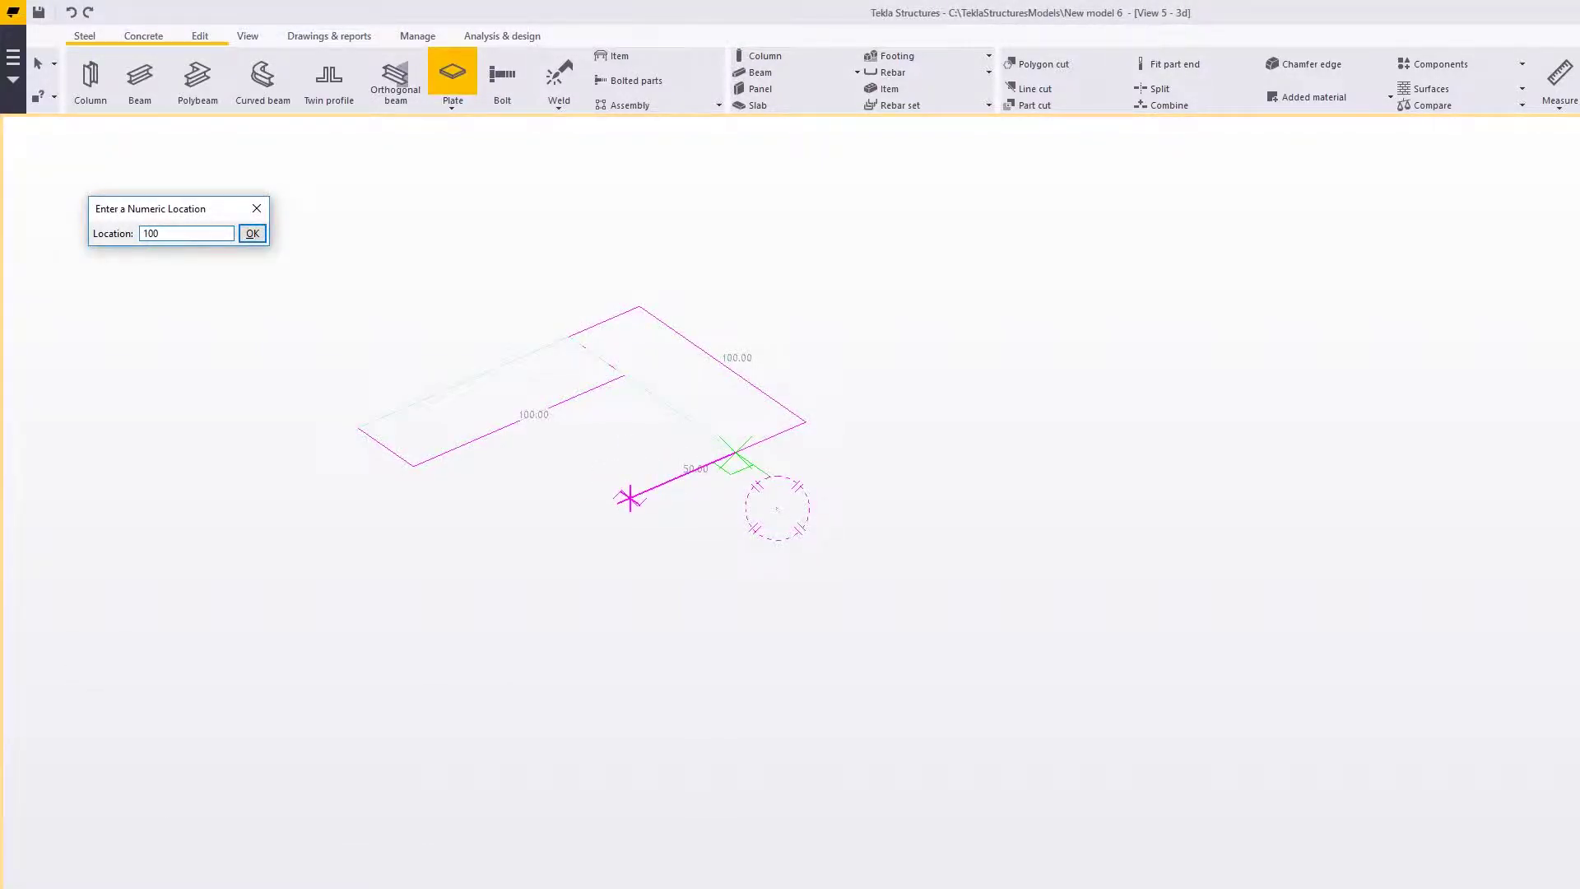
pyautogui.press('Return')
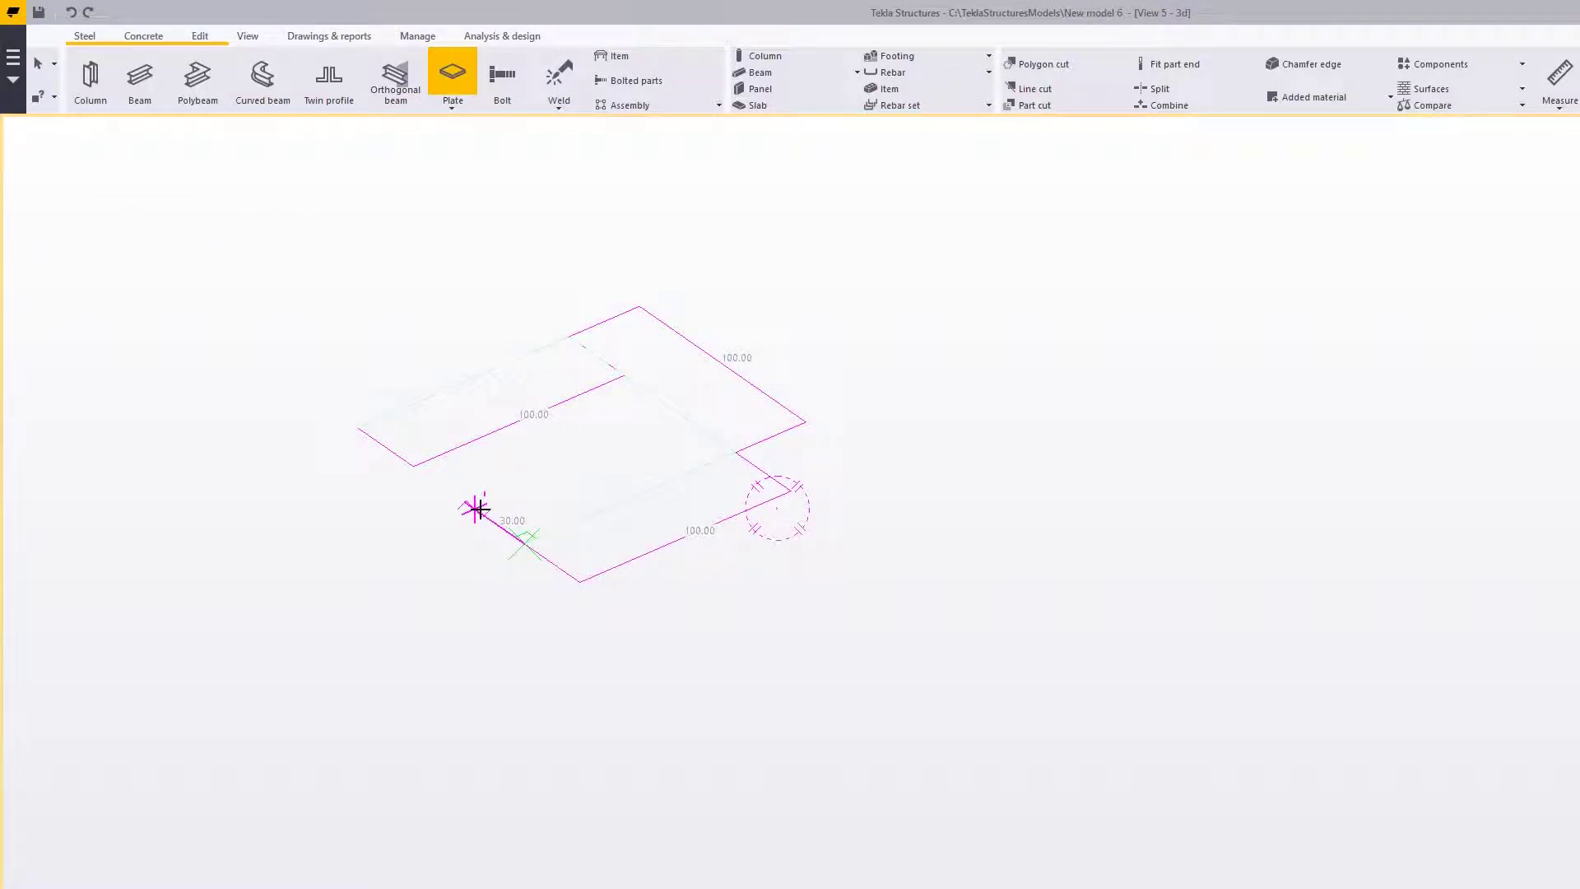
pyautogui.write('100')
pyautogui.press('Return')
pyautogui.middleClick(477, 508)
# Step: Interrupt the plate command and open the new plate's properties
pyautogui.rightClick(410, 258)
pyautogui.click(444, 264)
pyautogui.doubleClick(523, 397)
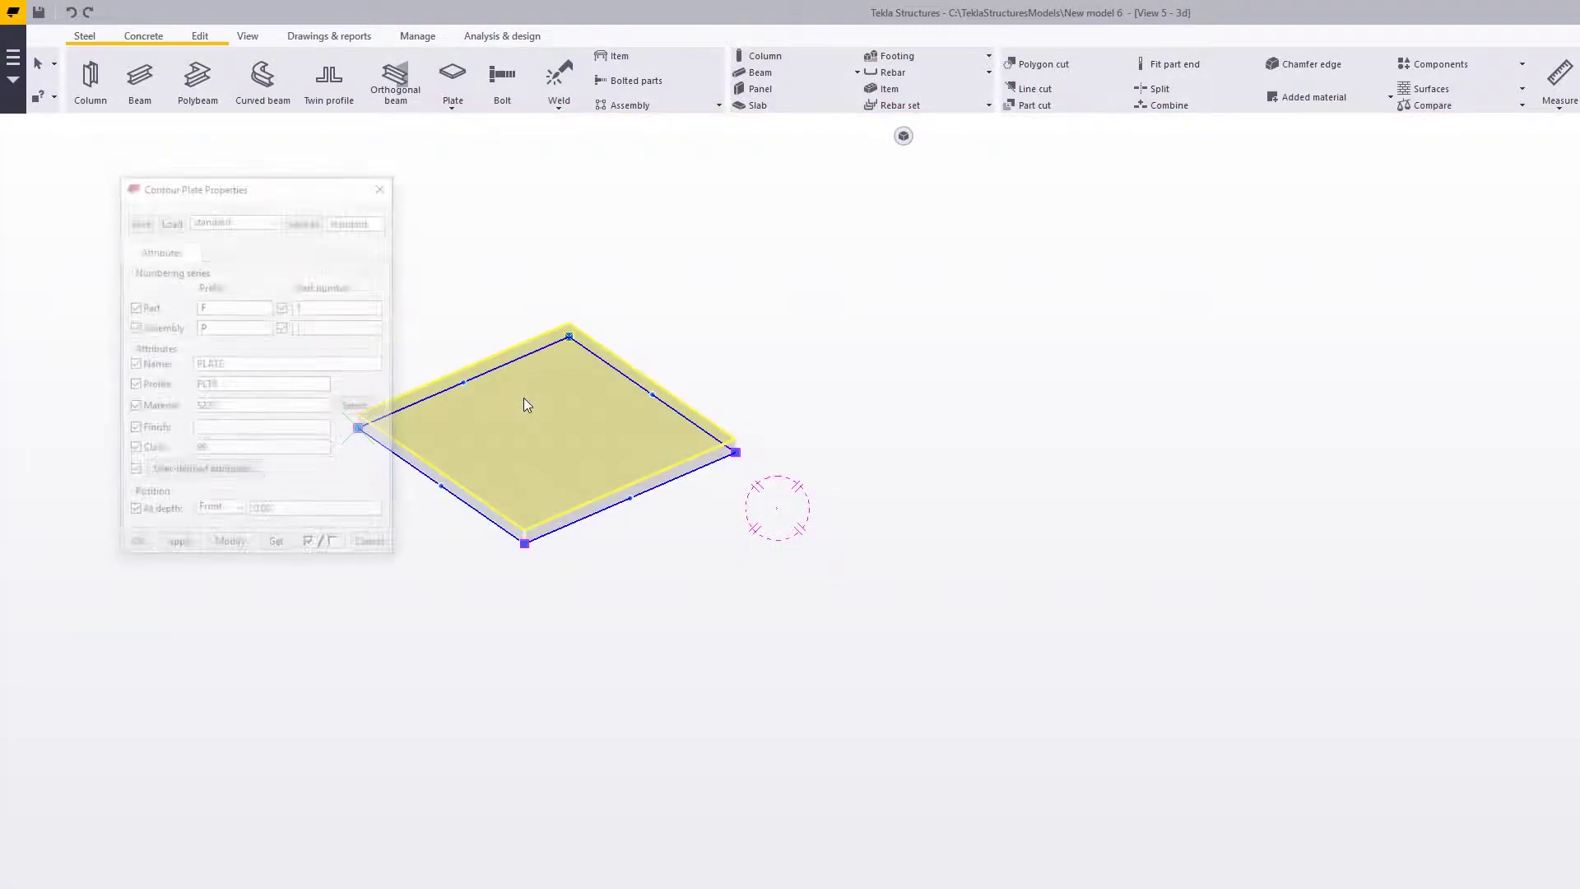
# Step: Change the plate's profile from PLT6 to PLT10, apply it, and close the dialog
pyautogui.moveTo(307, 197); pyautogui.dragTo(97, 202)
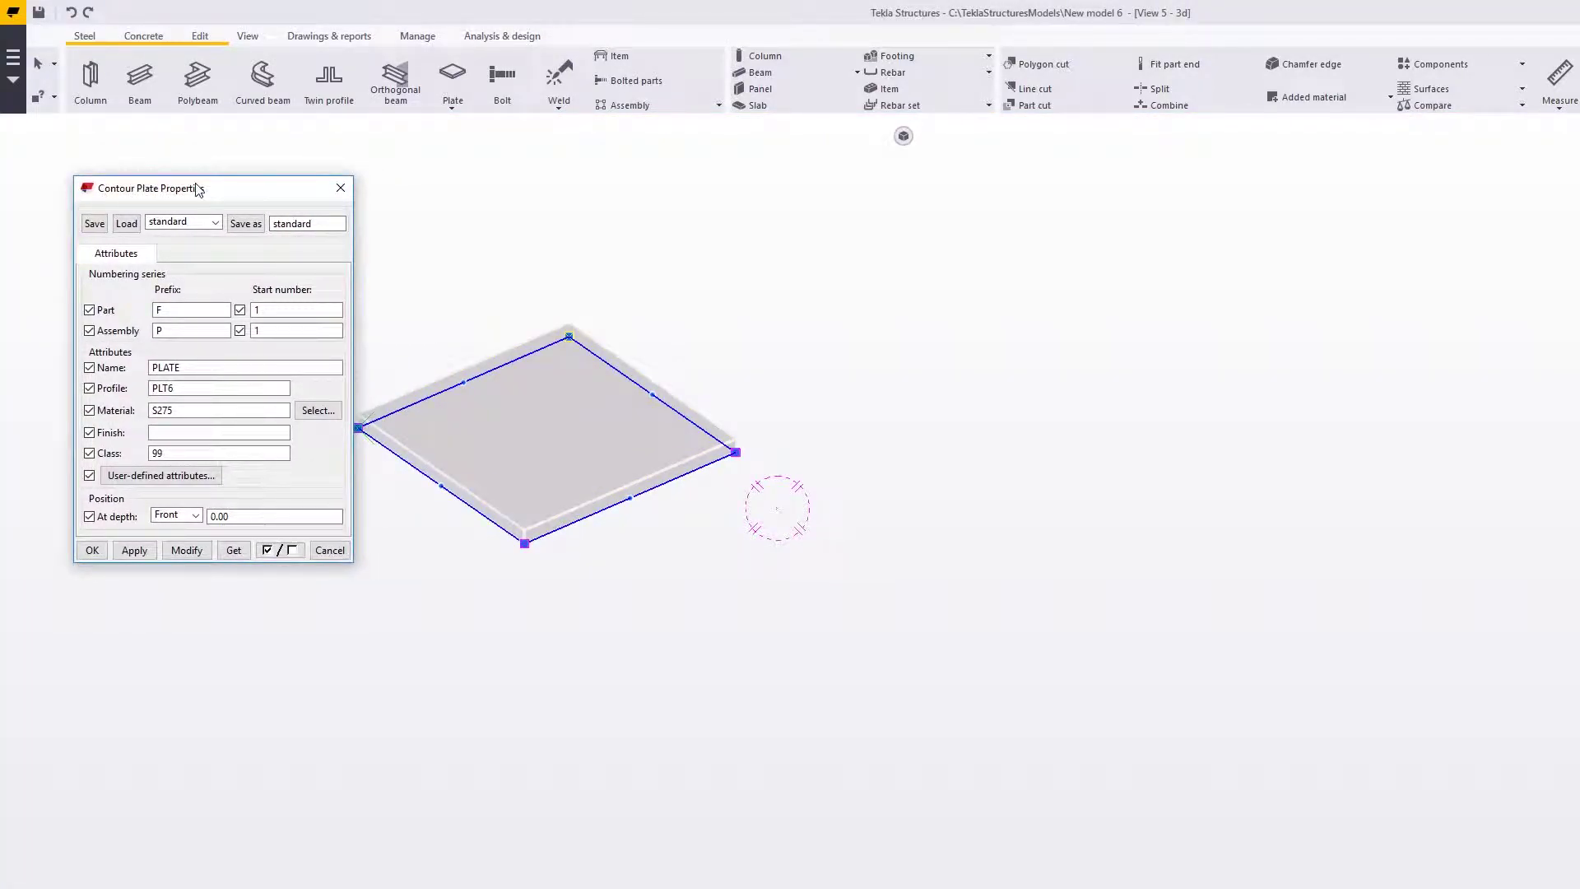
pyautogui.moveTo(198, 188); pyautogui.dragTo(177, 194)
pyautogui.click(174, 395)
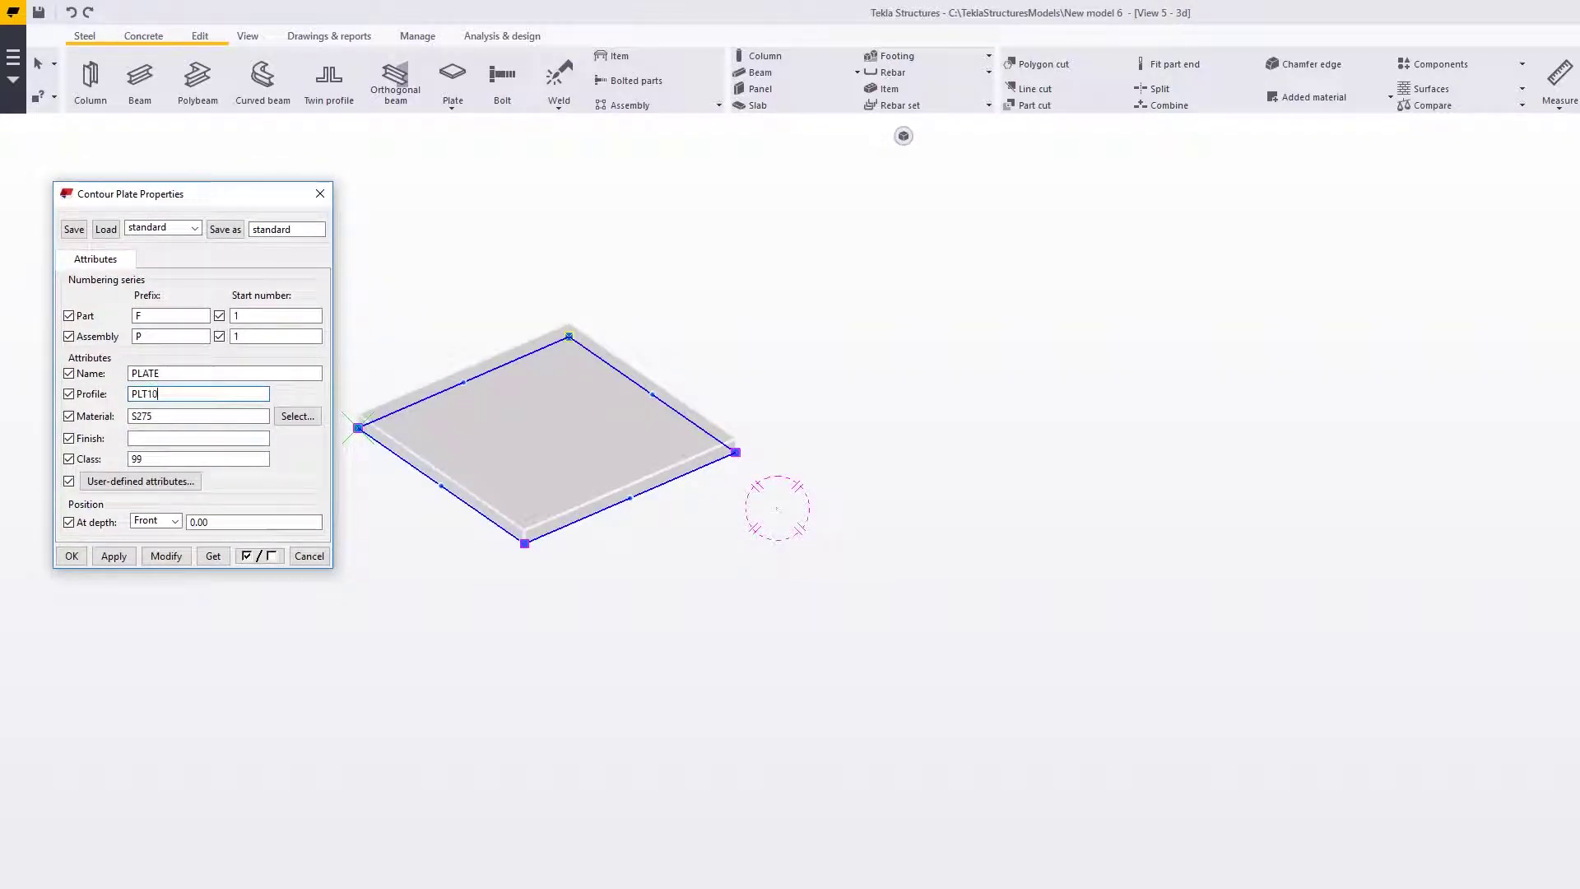
pyautogui.click(165, 555)
pyautogui.click(444, 312)
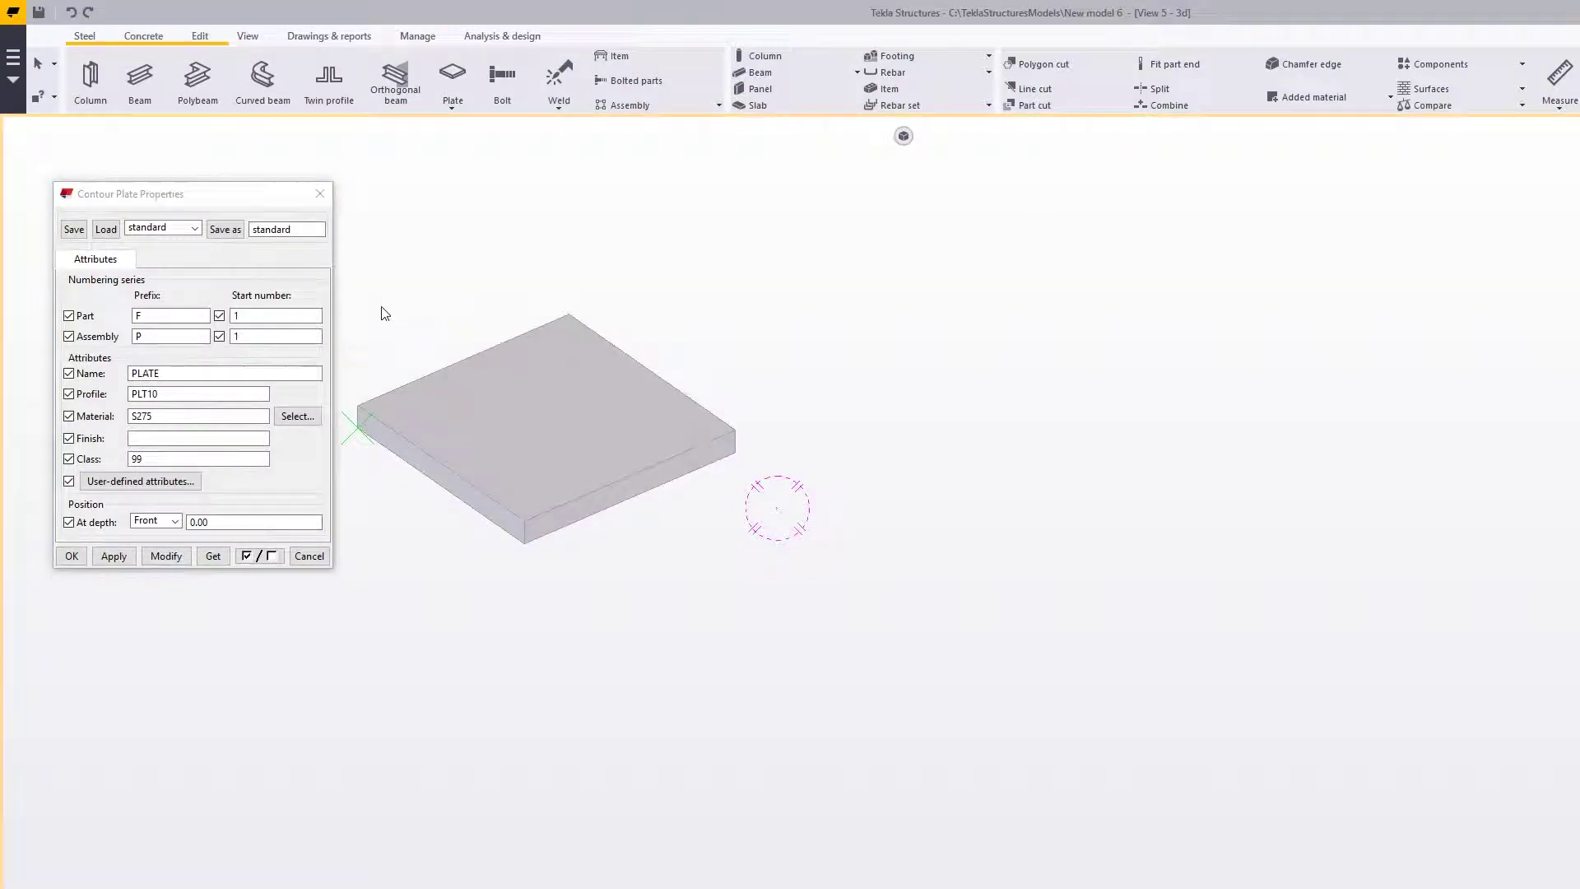
pyautogui.click(320, 193)
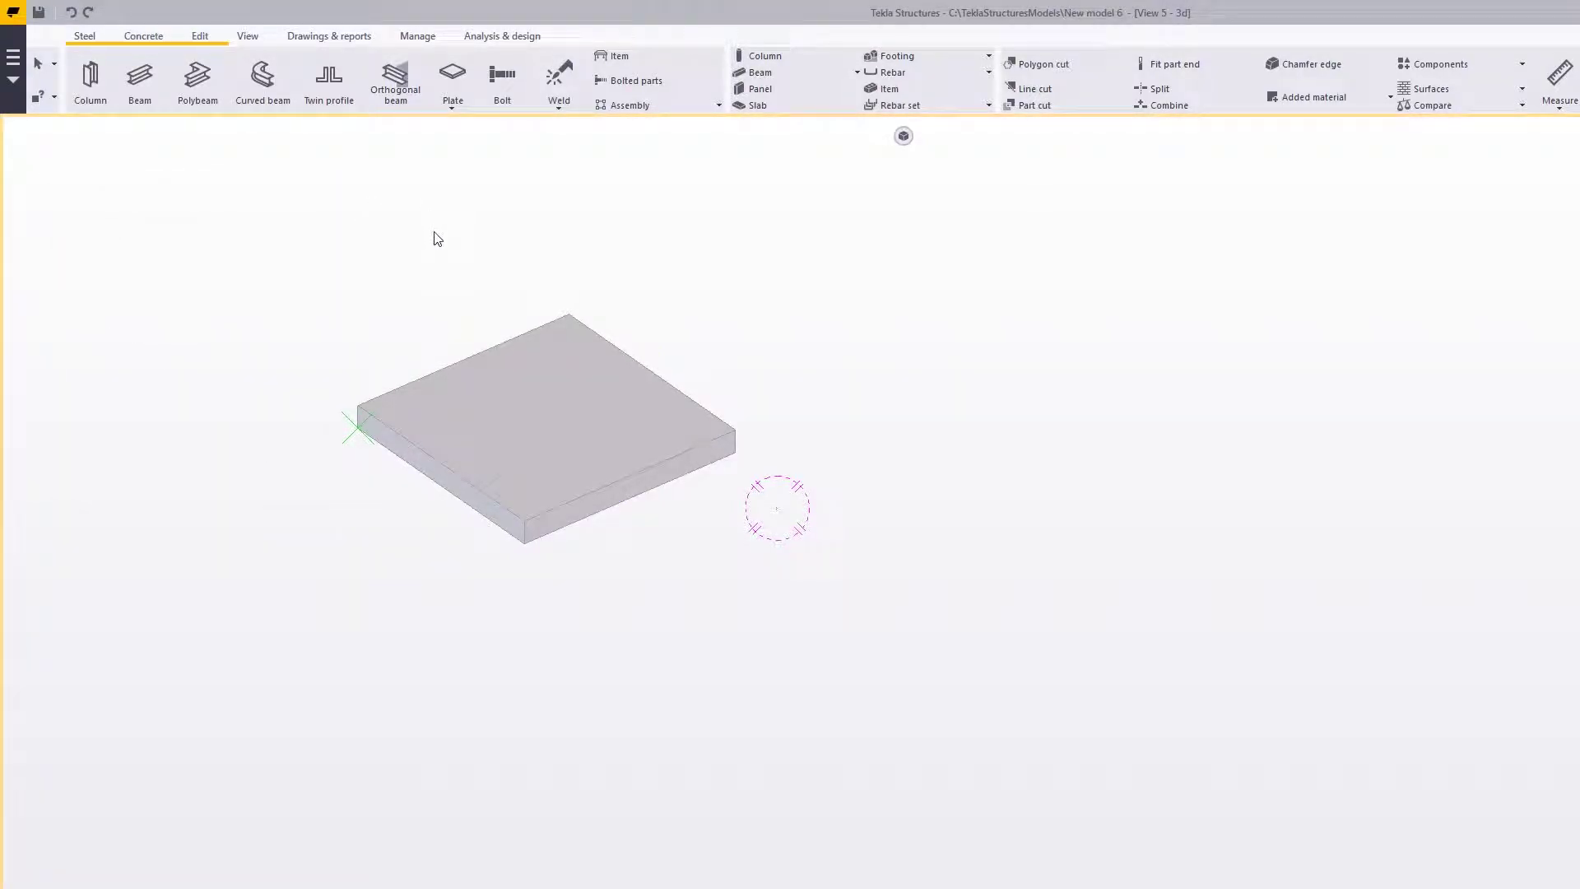
pyautogui.moveTo(438, 238); pyautogui.dragTo(367, 310, button='middle')
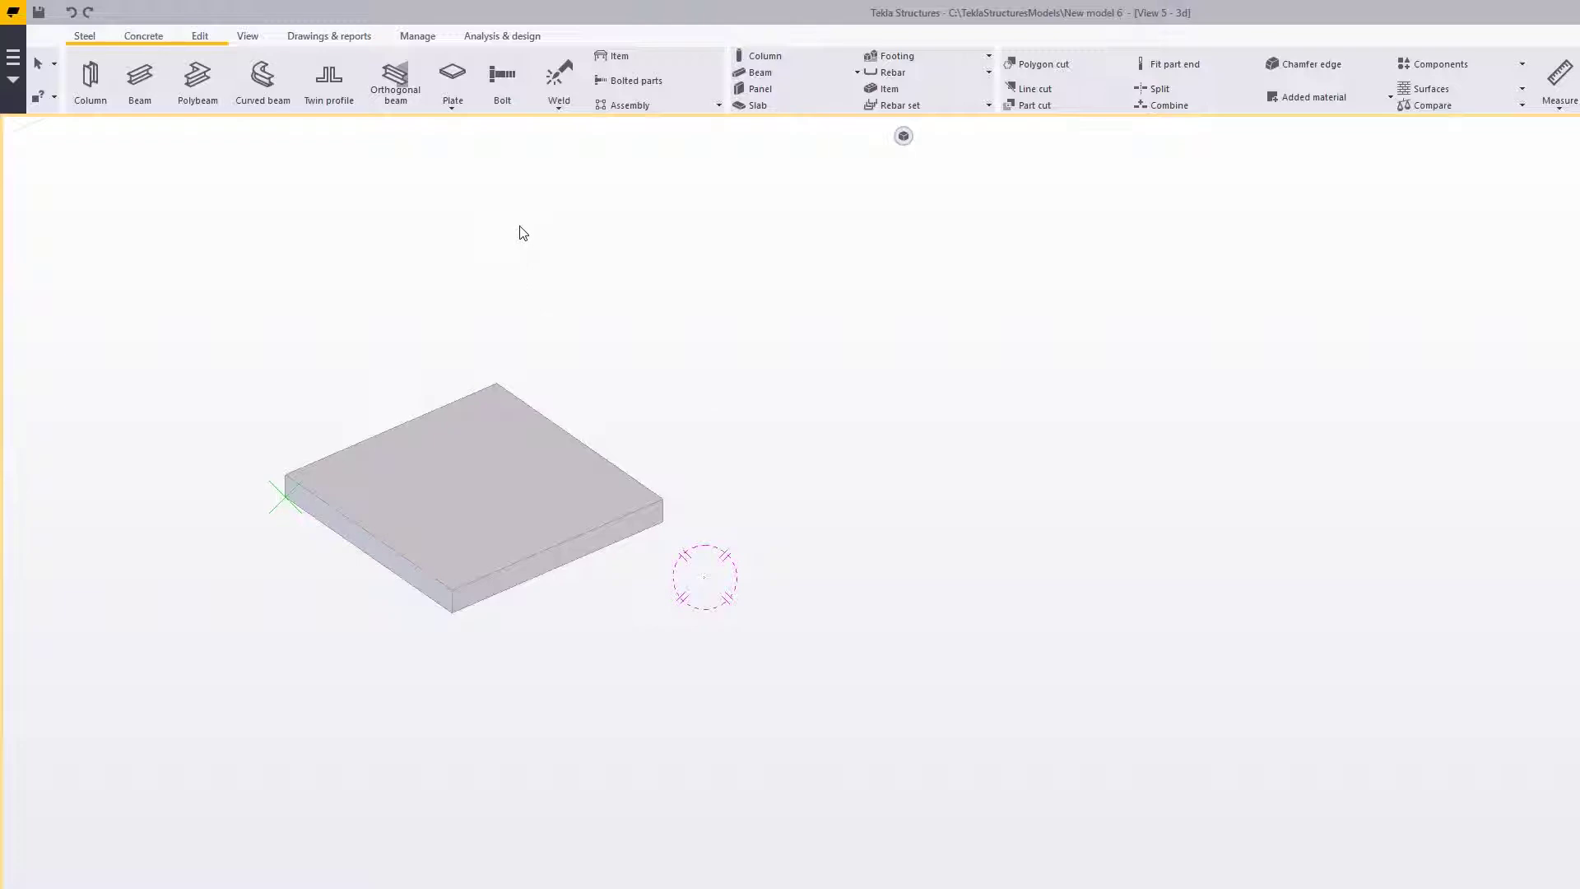
# Step: Draw a 100-long steel beam beside the plate, then interrupt the command
pyautogui.scroll(-2, 280, 280)
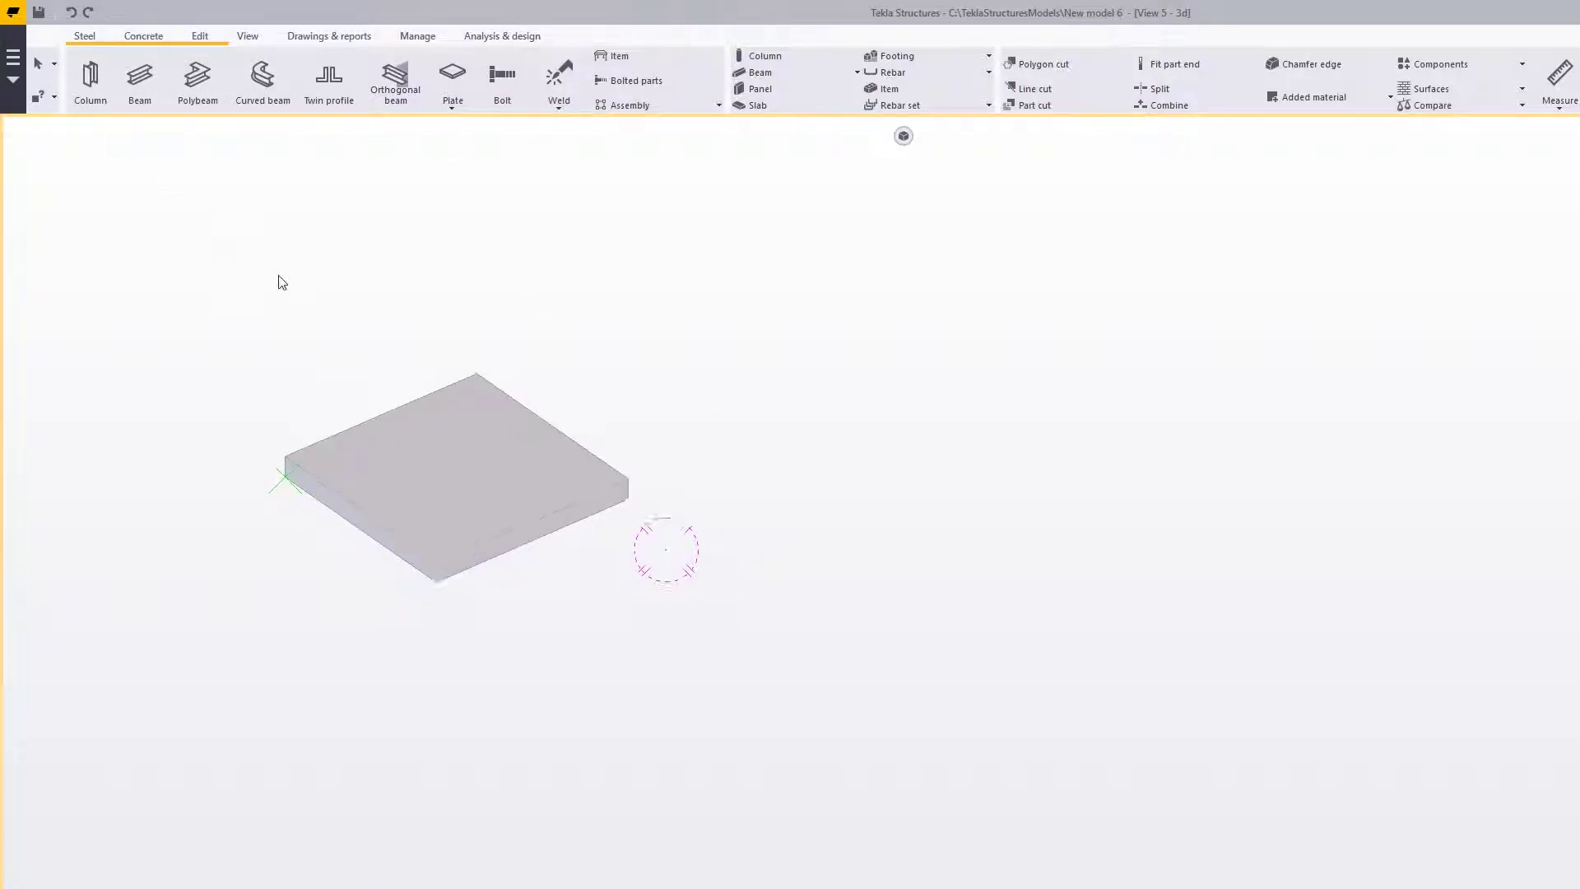
pyautogui.click(140, 76)
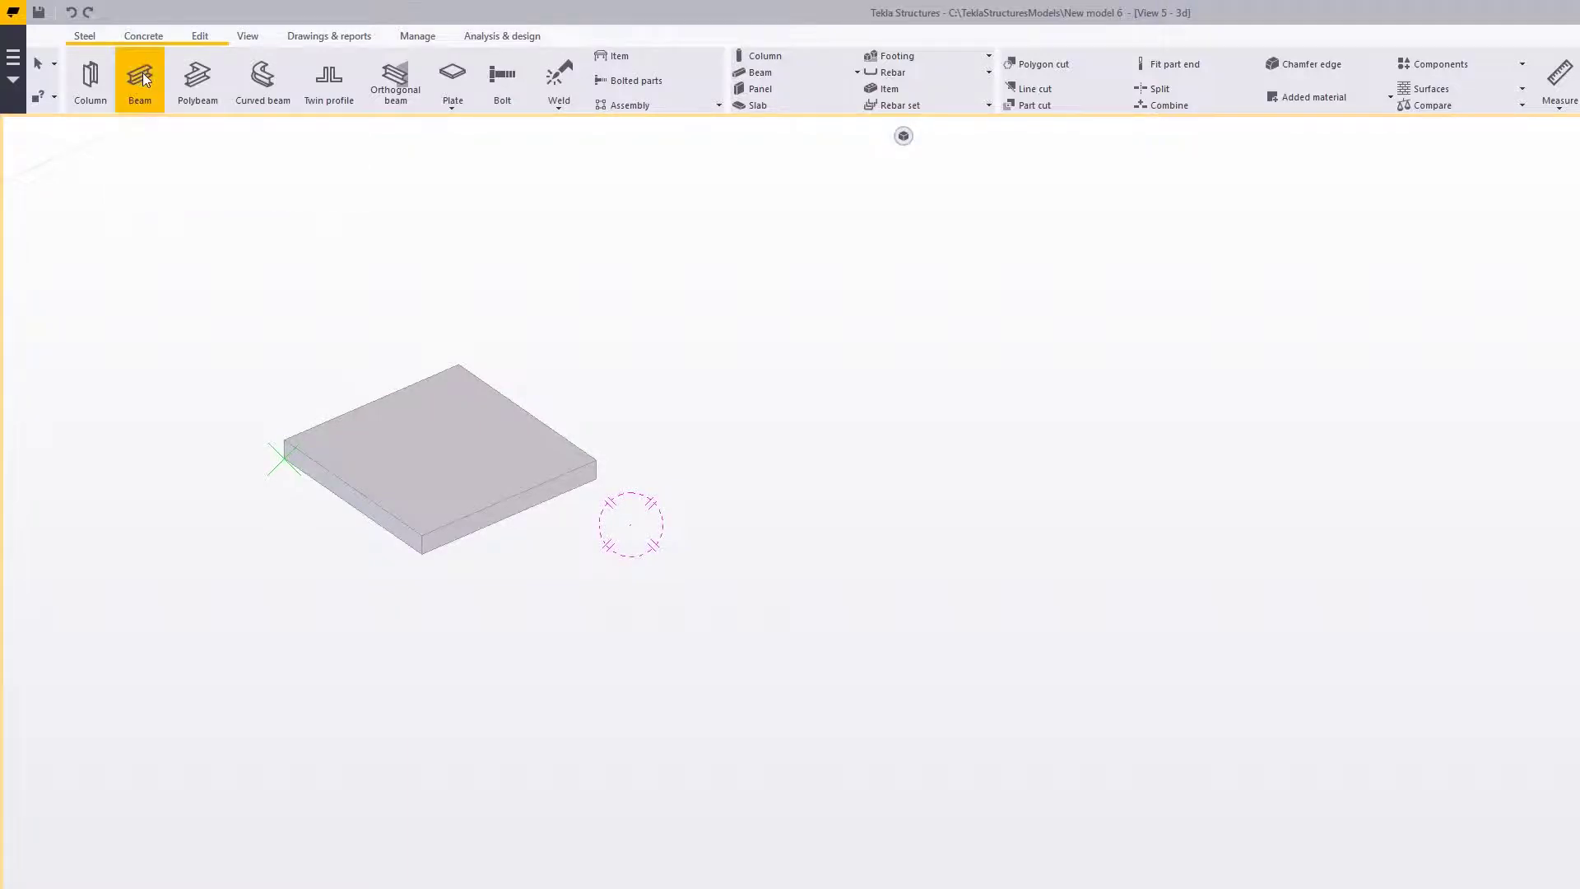
pyautogui.click(706, 591)
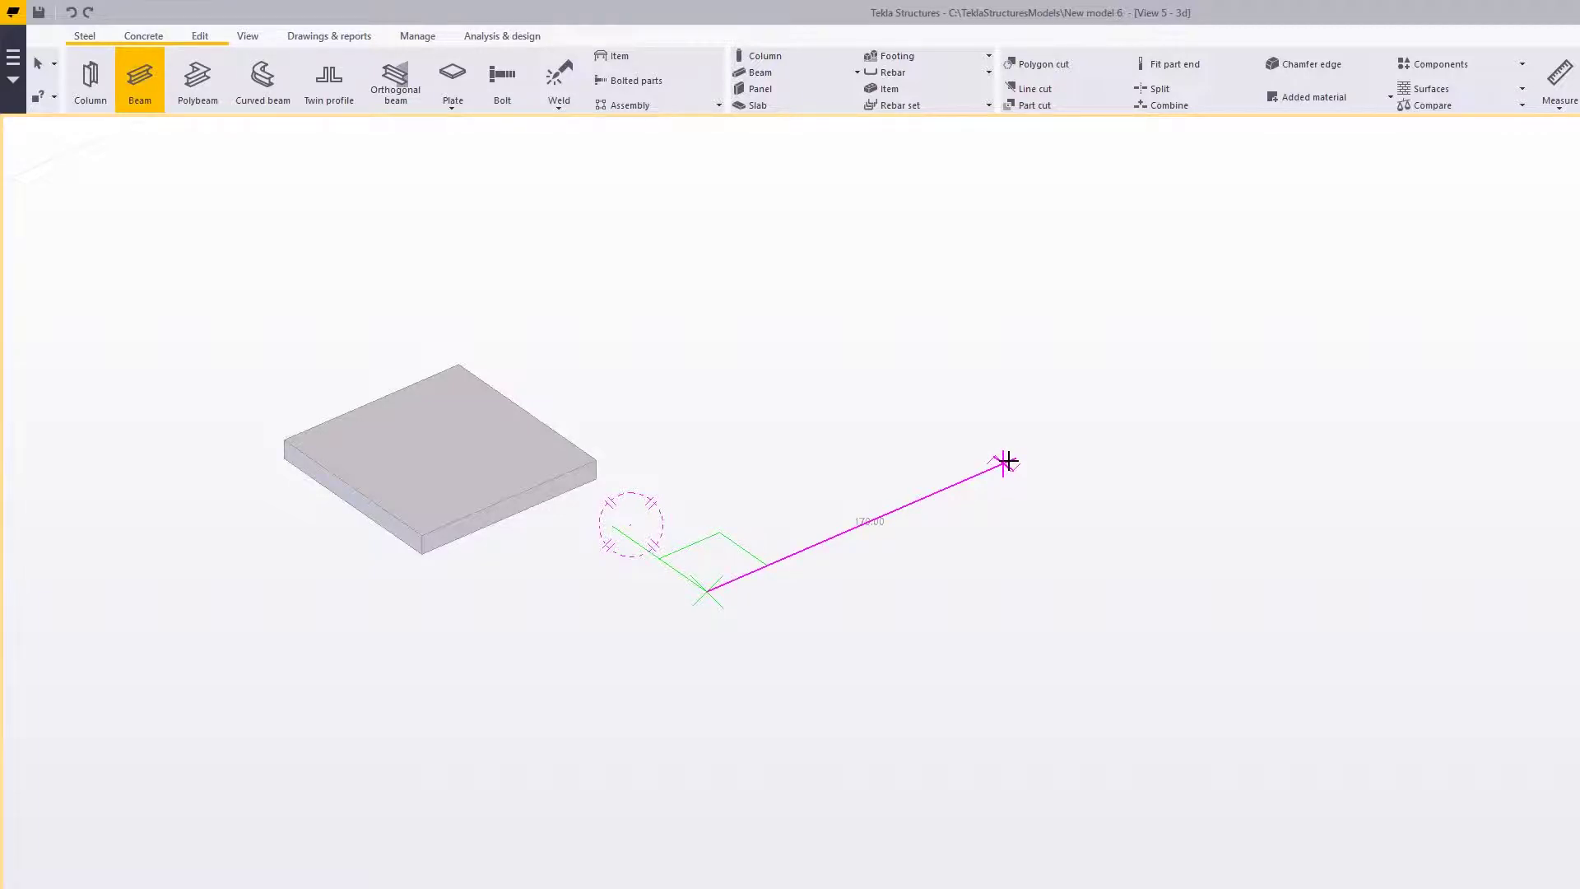
pyautogui.write('100')
pyautogui.press('Return')
pyautogui.rightClick(1005, 463)
pyautogui.click(1030, 470)
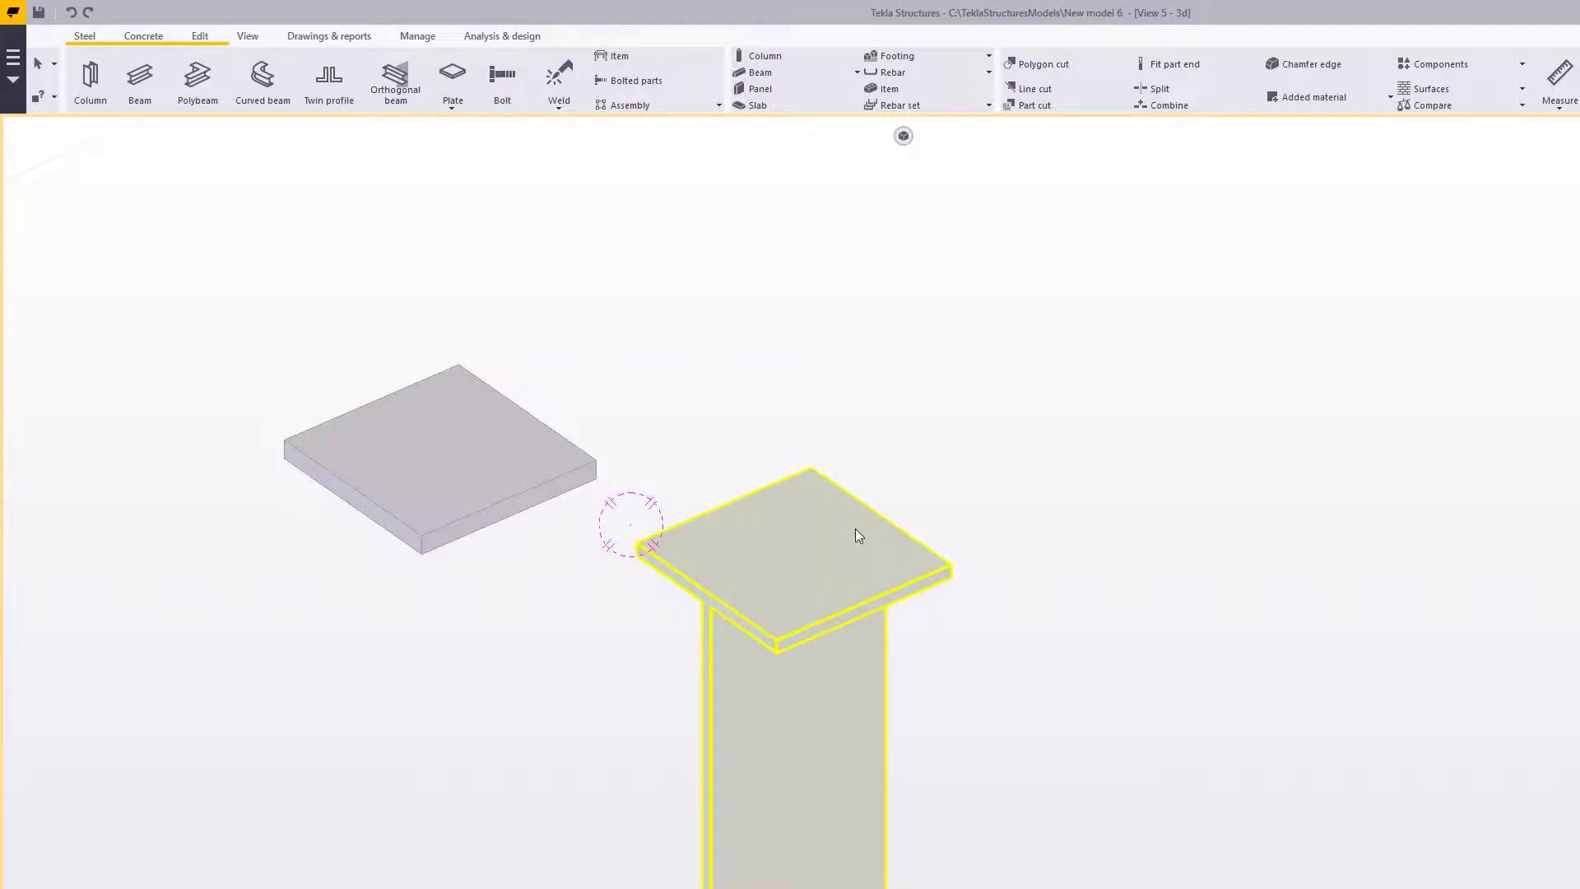
# Step: Open the beam's properties and choose the PLT profile from the catalogue filtered by *plt
pyautogui.doubleClick(809, 527)
pyautogui.moveTo(748, 275); pyautogui.dragTo(1279, 193)
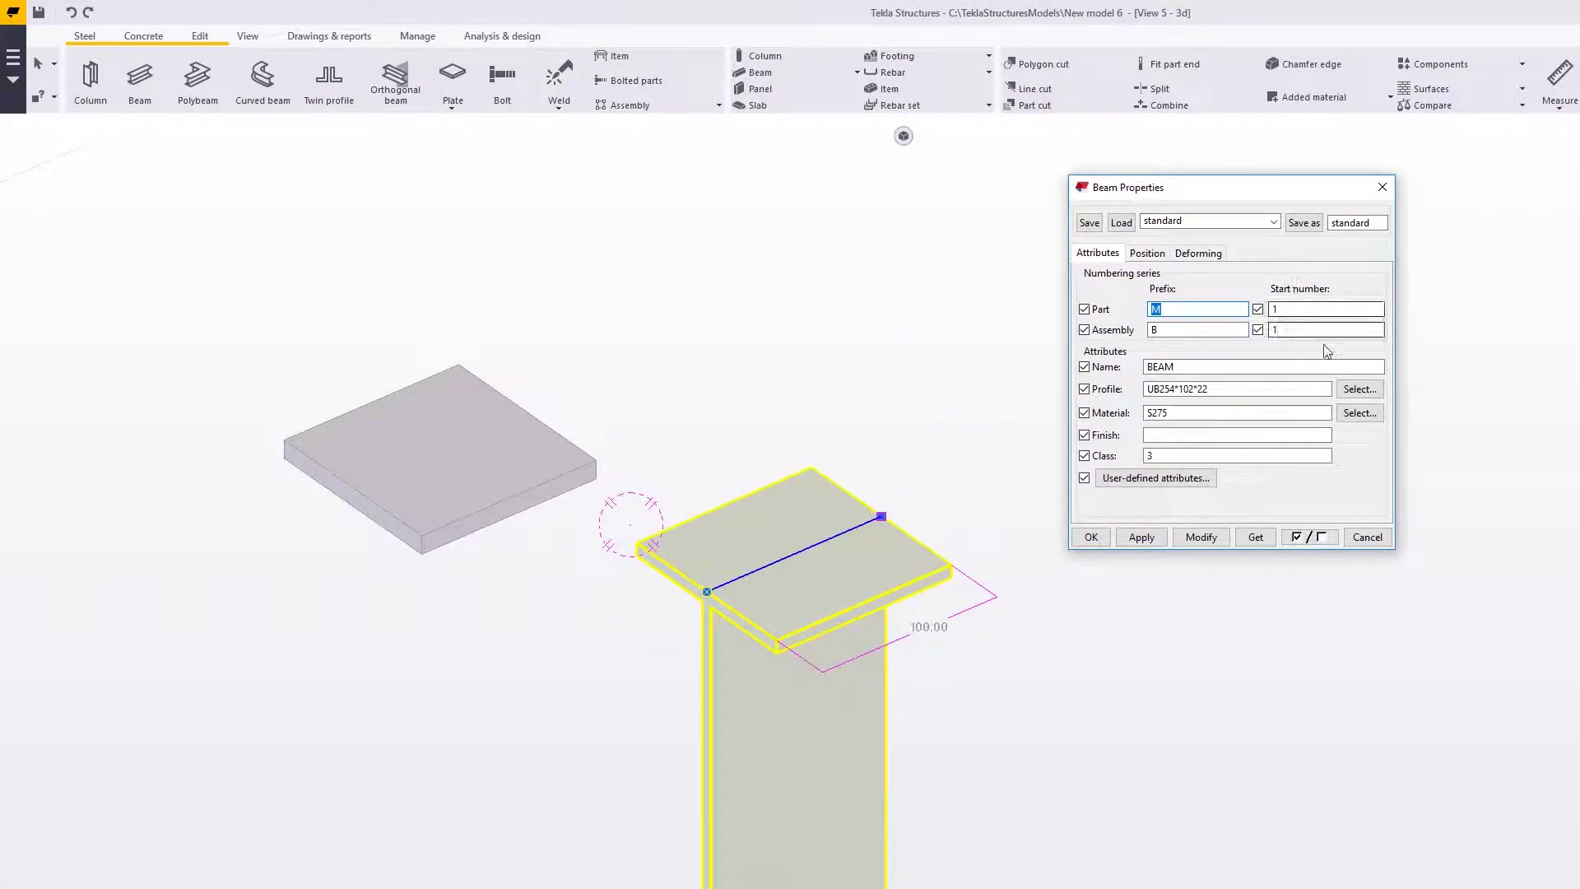
pyautogui.click(1360, 390)
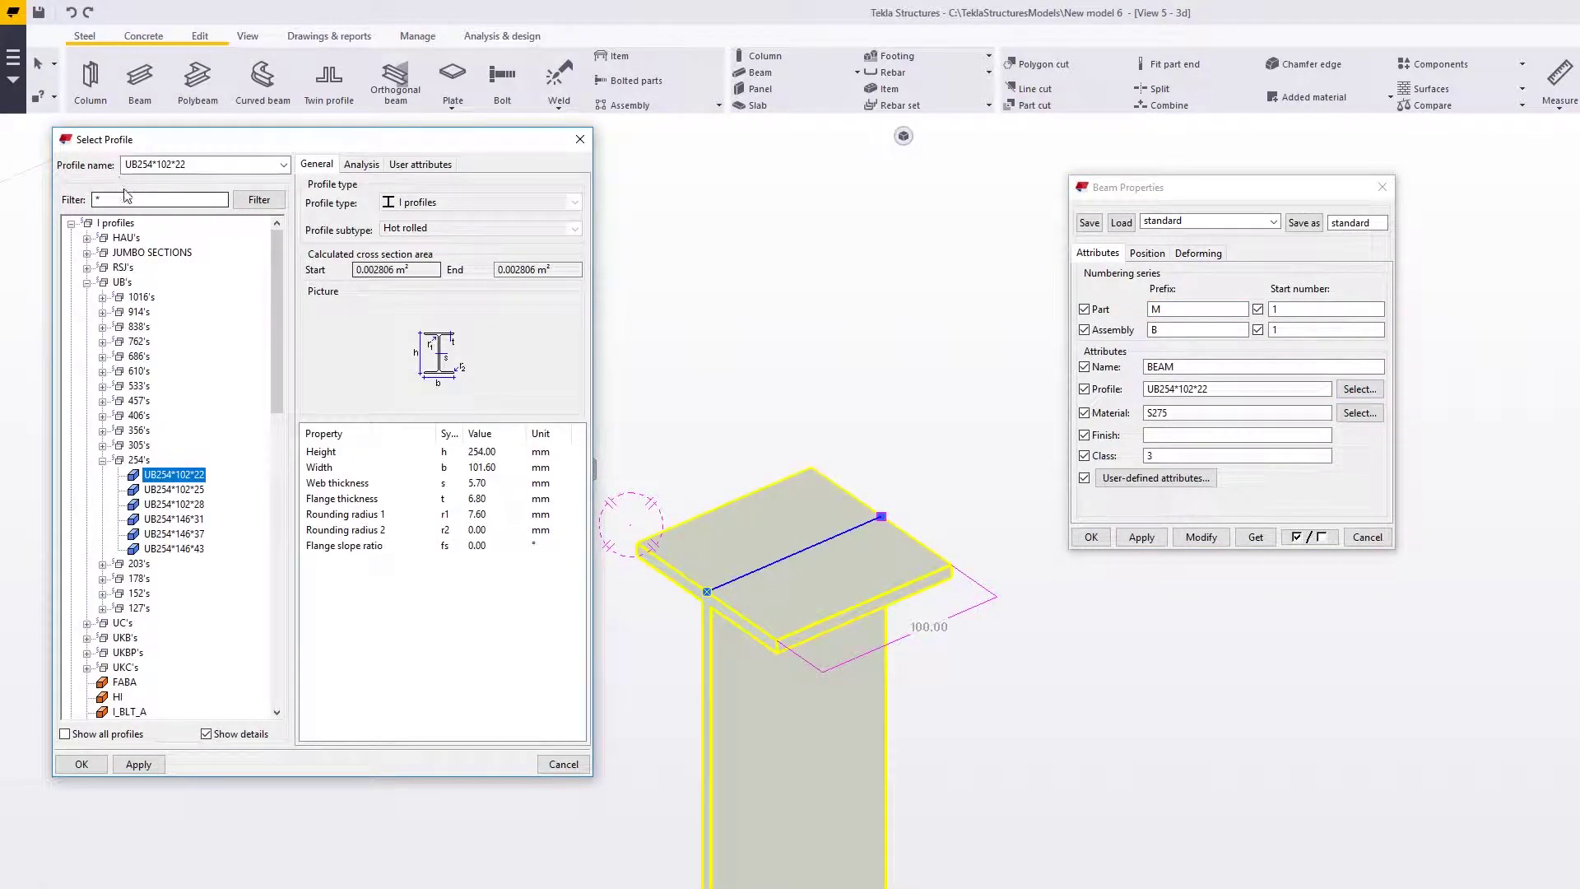
pyautogui.click(175, 203)
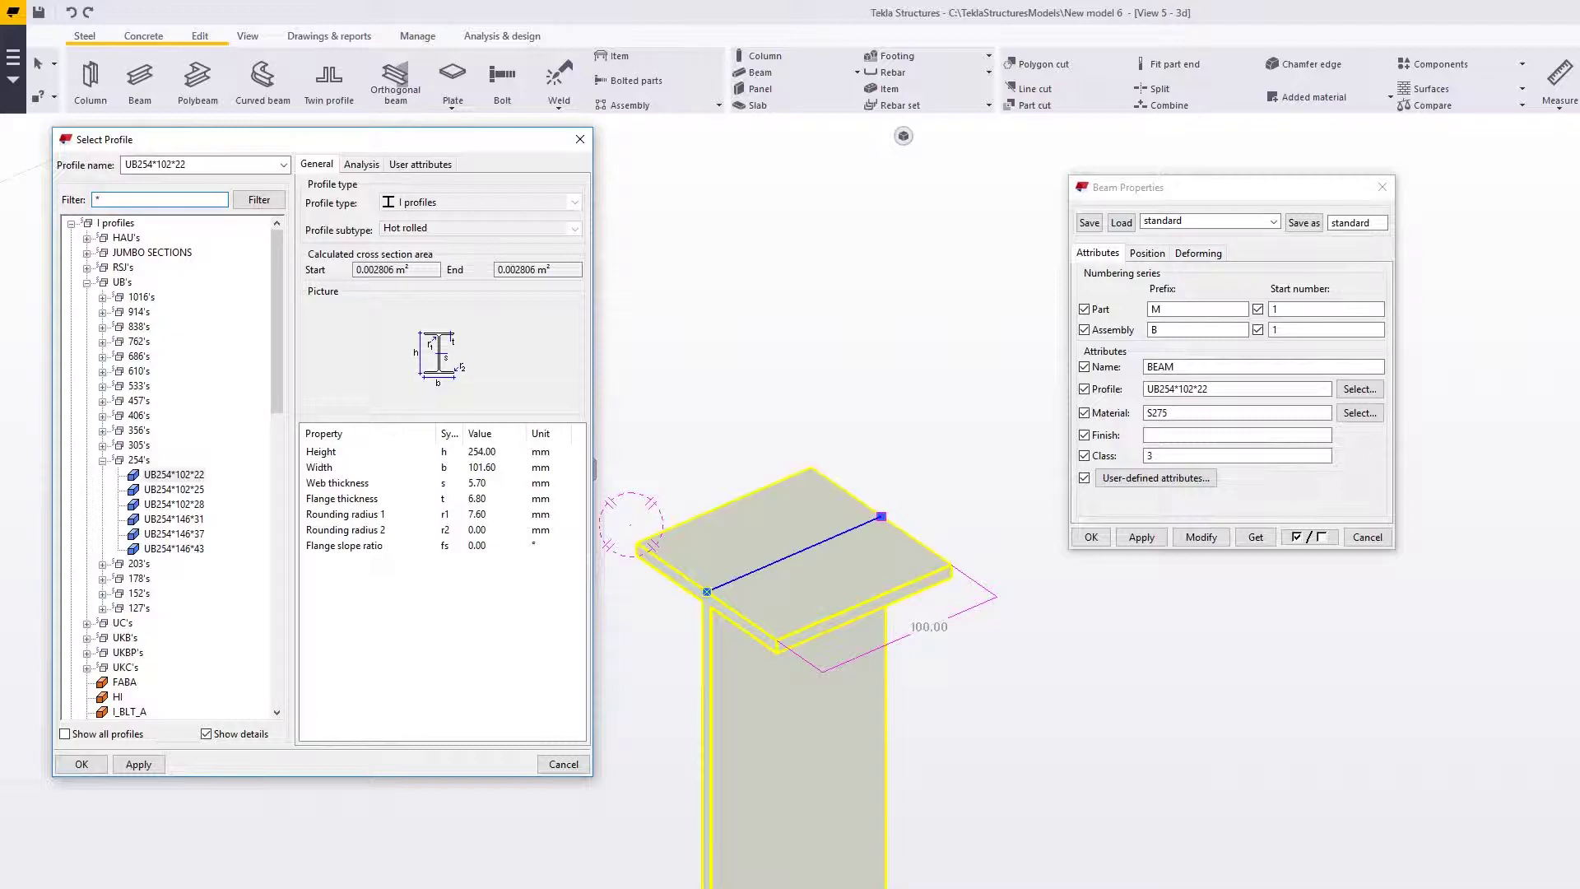
pyautogui.press('Return')
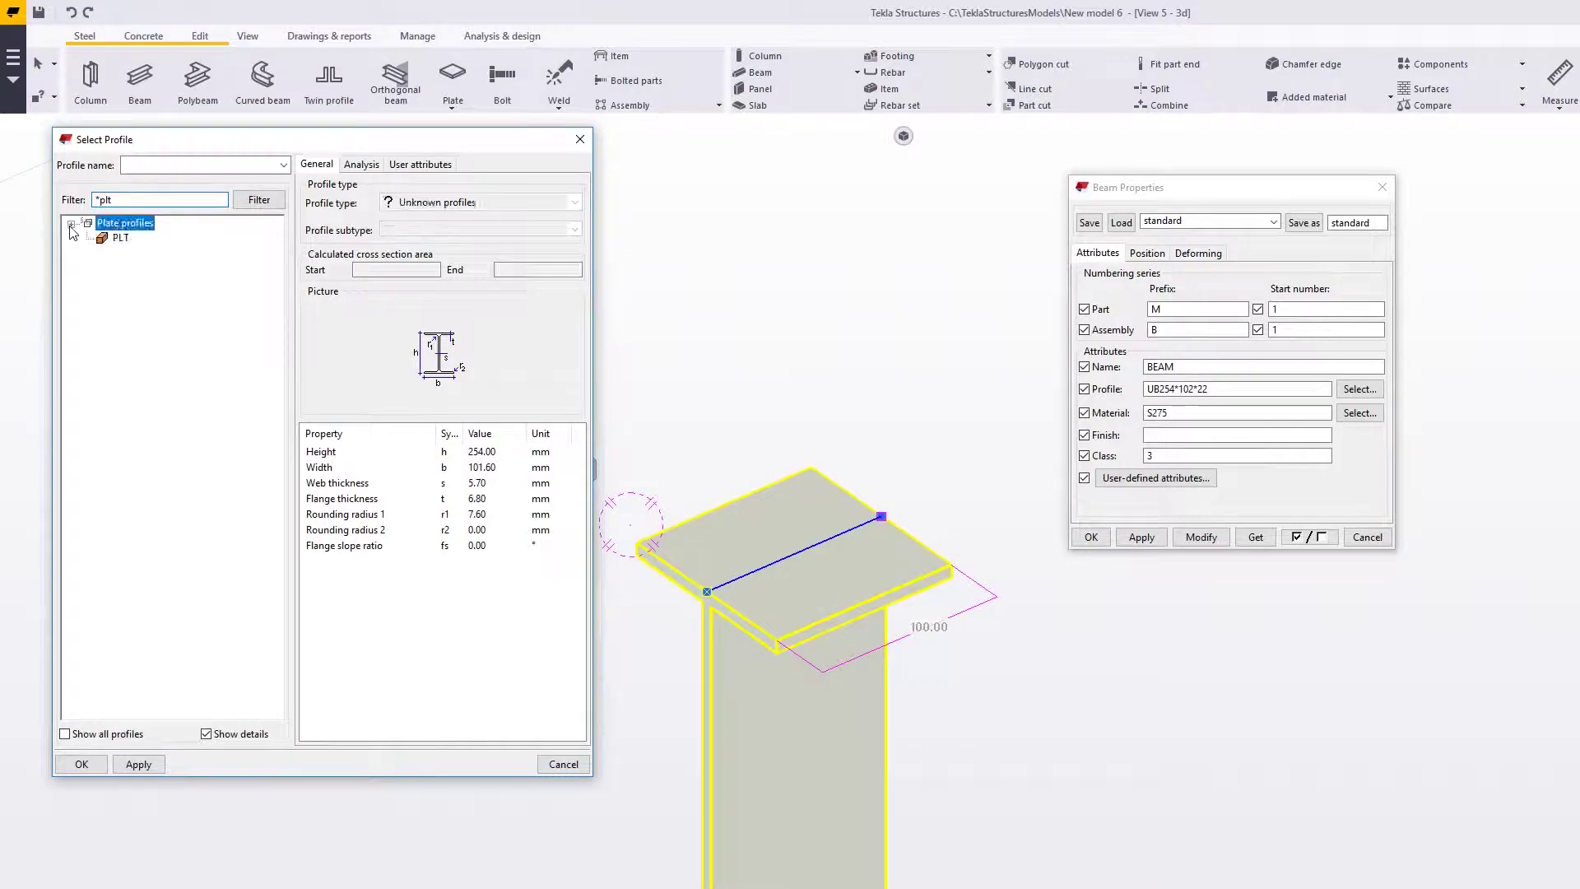
pyautogui.click(121, 239)
pyautogui.moveTo(413, 144); pyautogui.dragTo(412, 165)
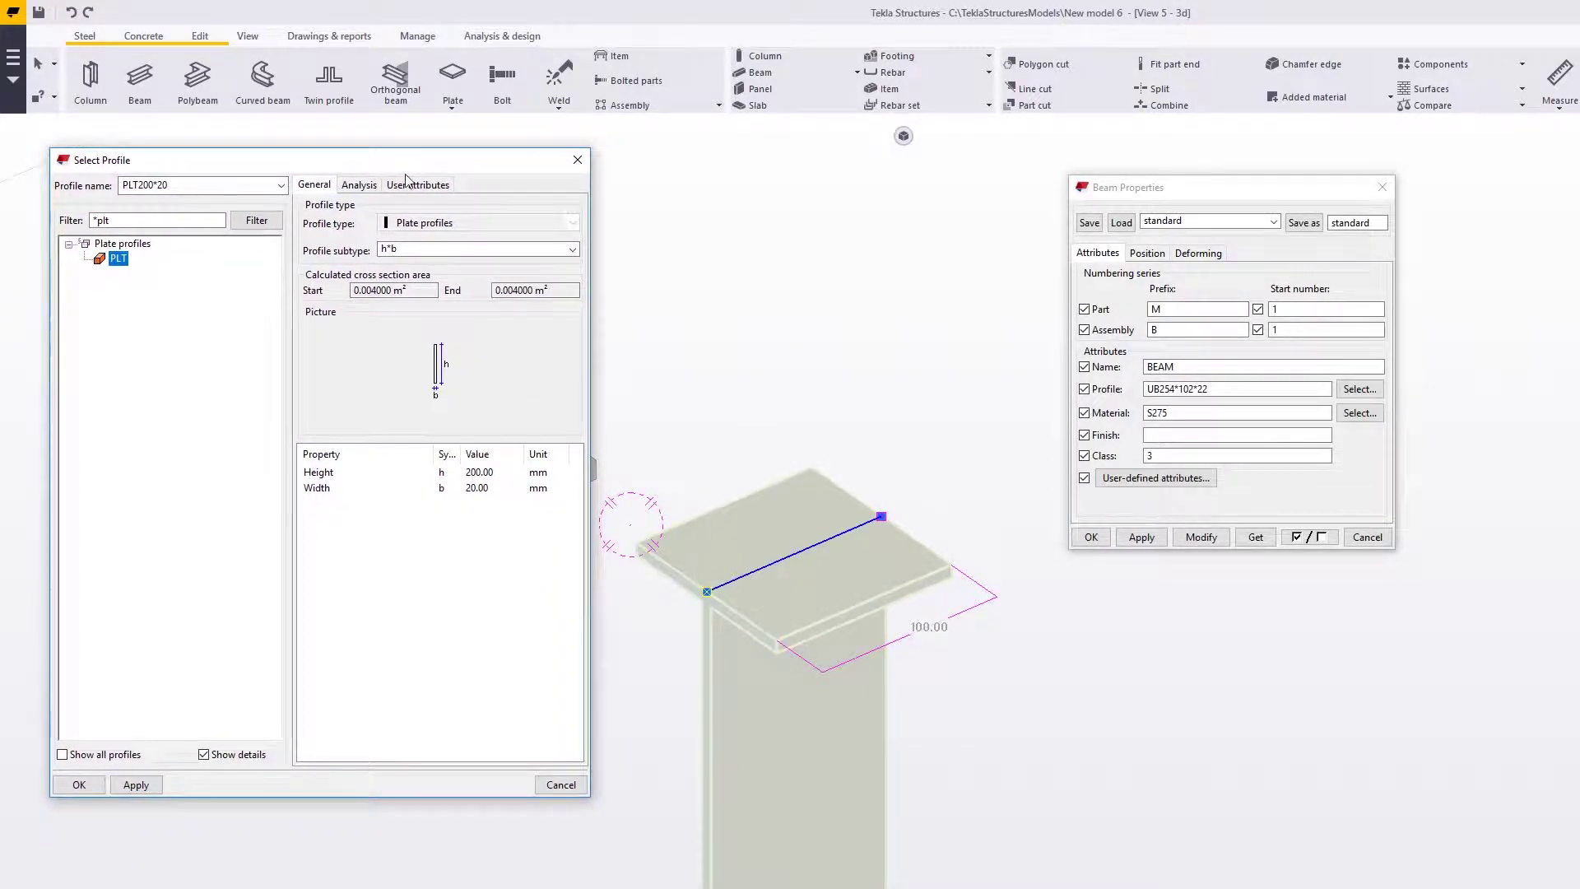
# Step: Set the PLT profile's height to 100 and width to 10
pyautogui.doubleClick(490, 470)
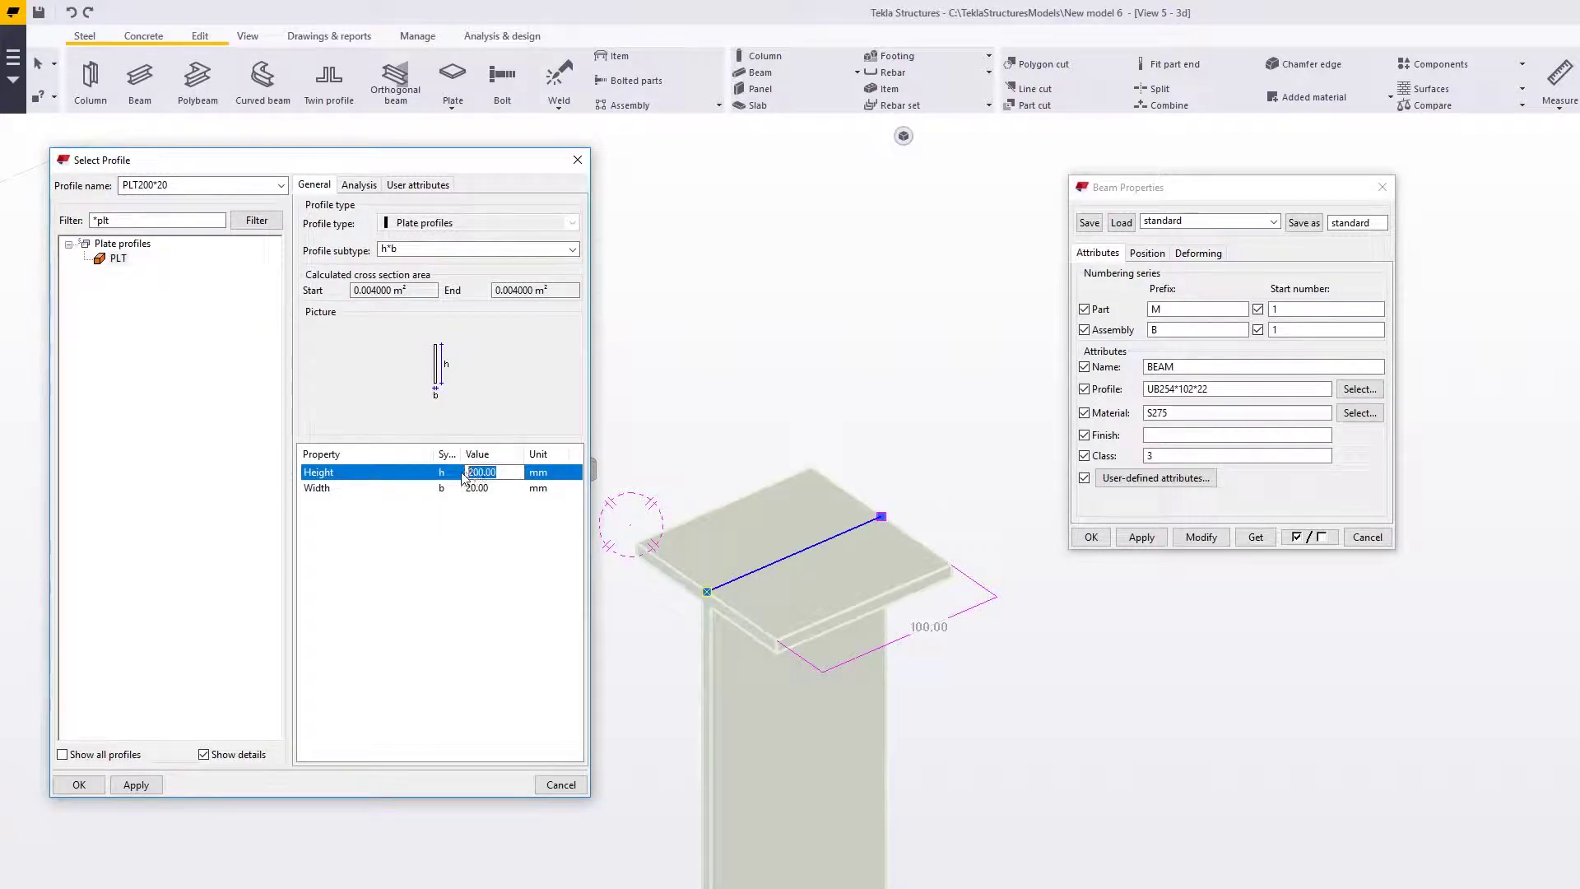
pyautogui.write('100')
pyautogui.press('Tab')
pyautogui.write('10')
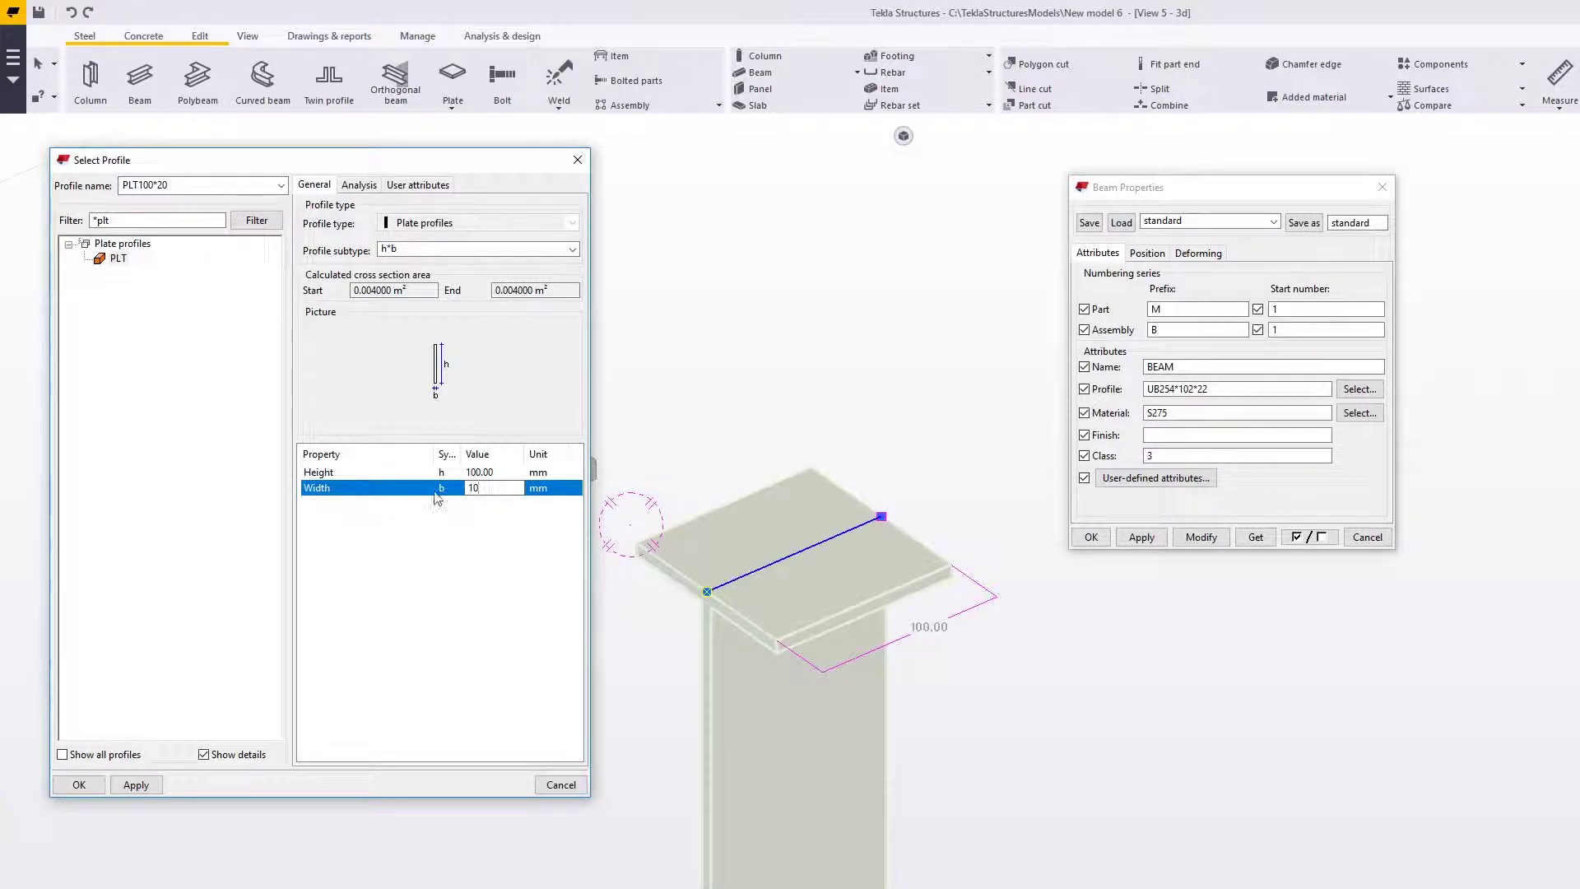
# Step: Apply profile PLT100*10 to the beam and close Beam Properties
pyautogui.click(113, 786)
pyautogui.click(79, 785)
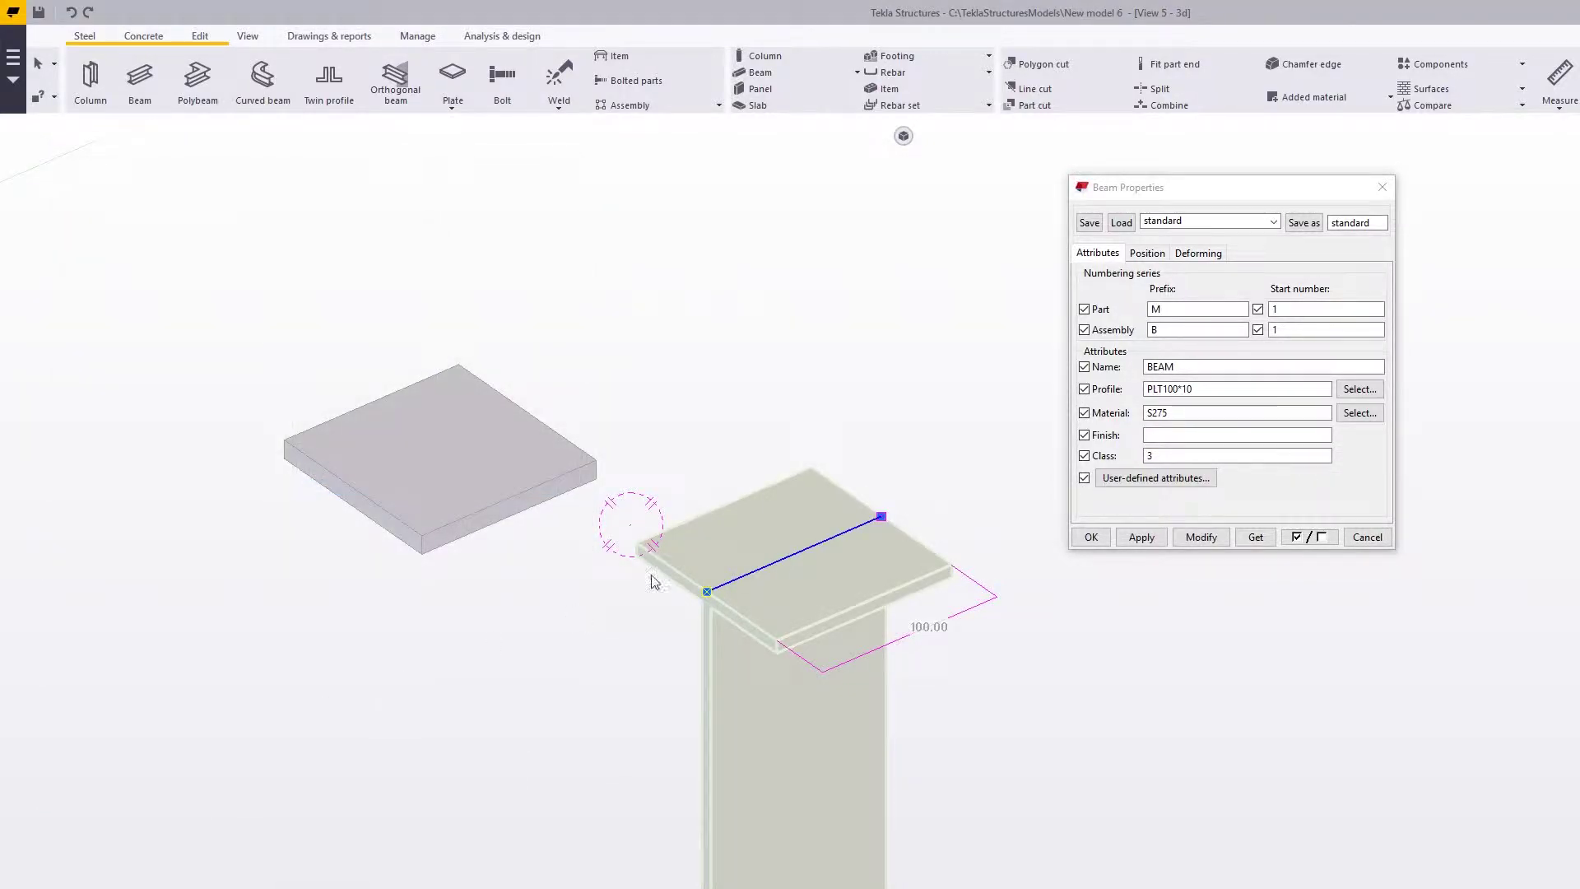
pyautogui.click(1216, 392)
pyautogui.doubleClick(1217, 390)
pyautogui.click(1221, 390)
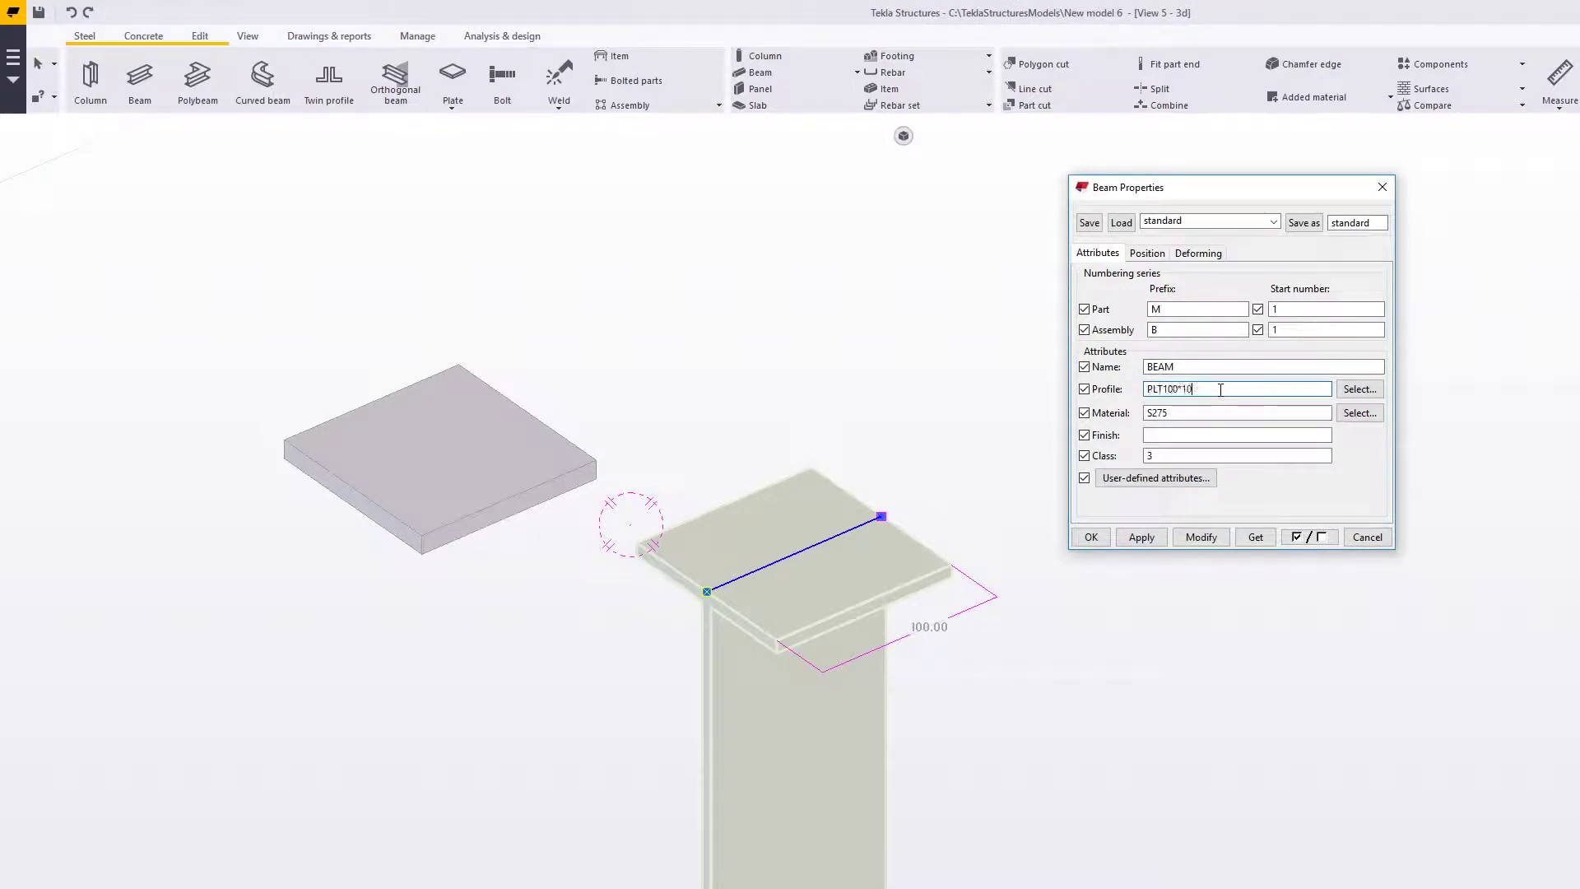
pyautogui.click(1202, 539)
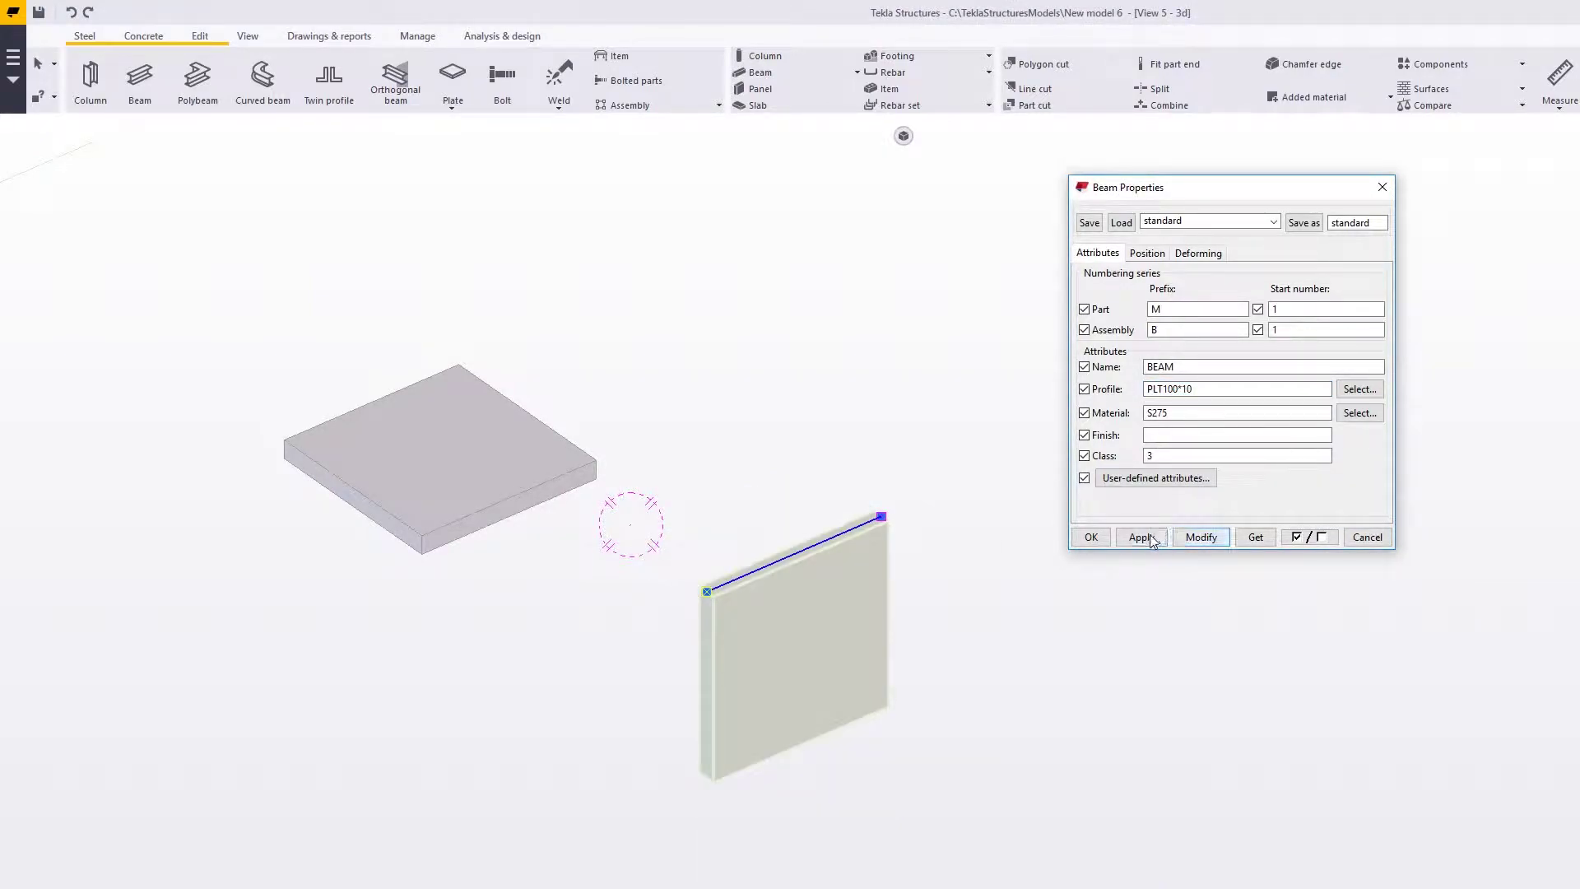
pyautogui.click(1092, 537)
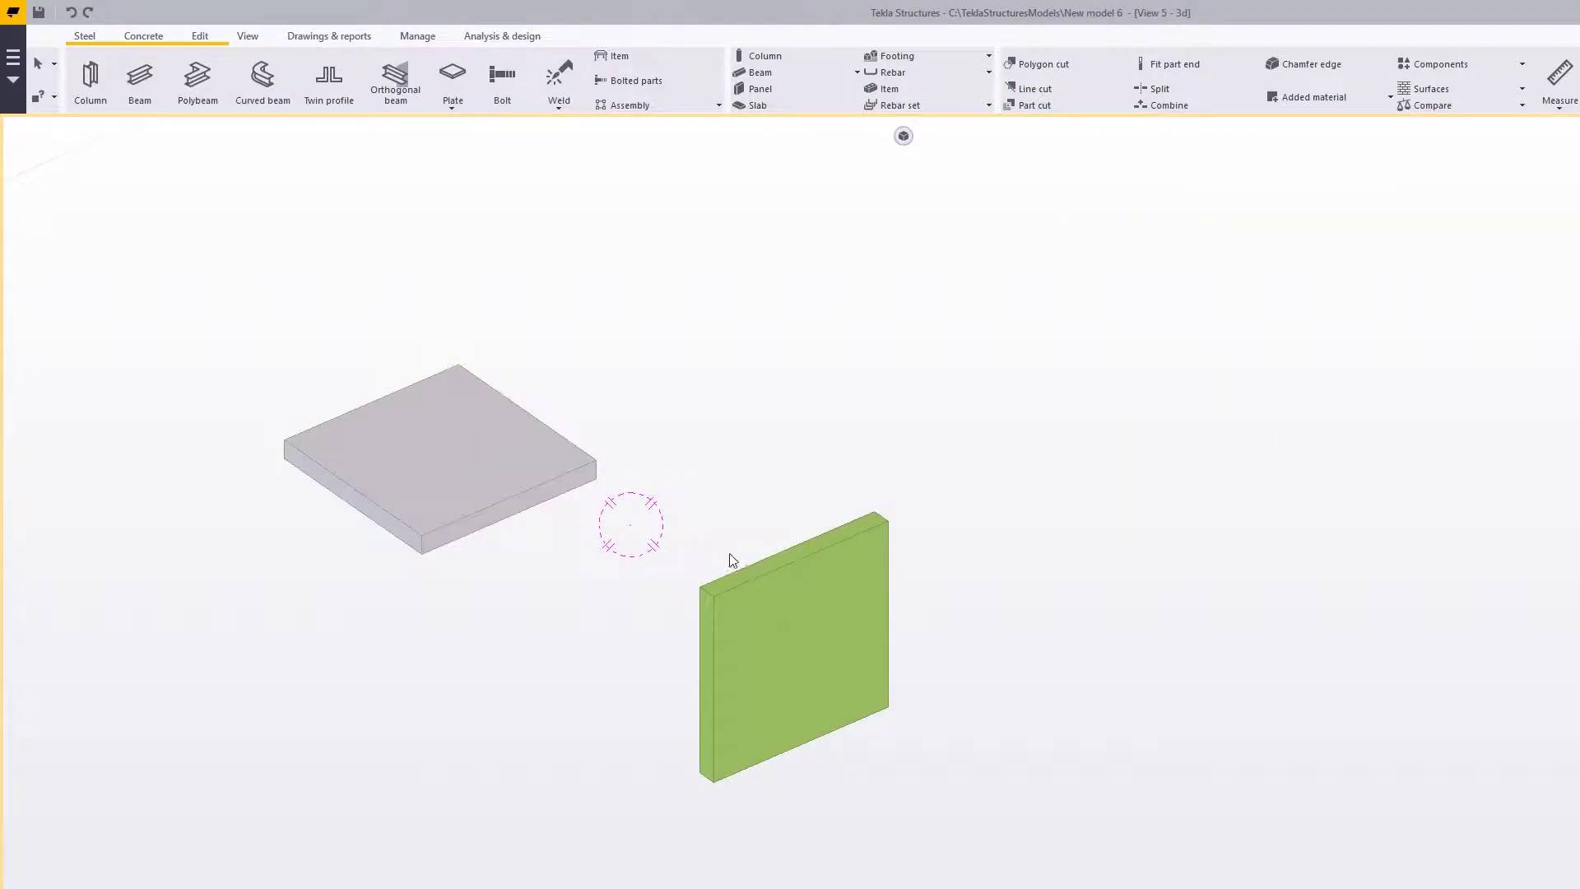
# Step: Orbit and pan the view to inspect the upright plate beam beside the plate
pyautogui.moveTo(708, 556)
pyautogui.keyDown('ctrl'); pyautogui.mouseDown(button='middle')
pyautogui.moveTo(762, 508)
pyautogui.moveTo(723, 539)
pyautogui.mouseUp(button='middle'); pyautogui.keyUp('ctrl')
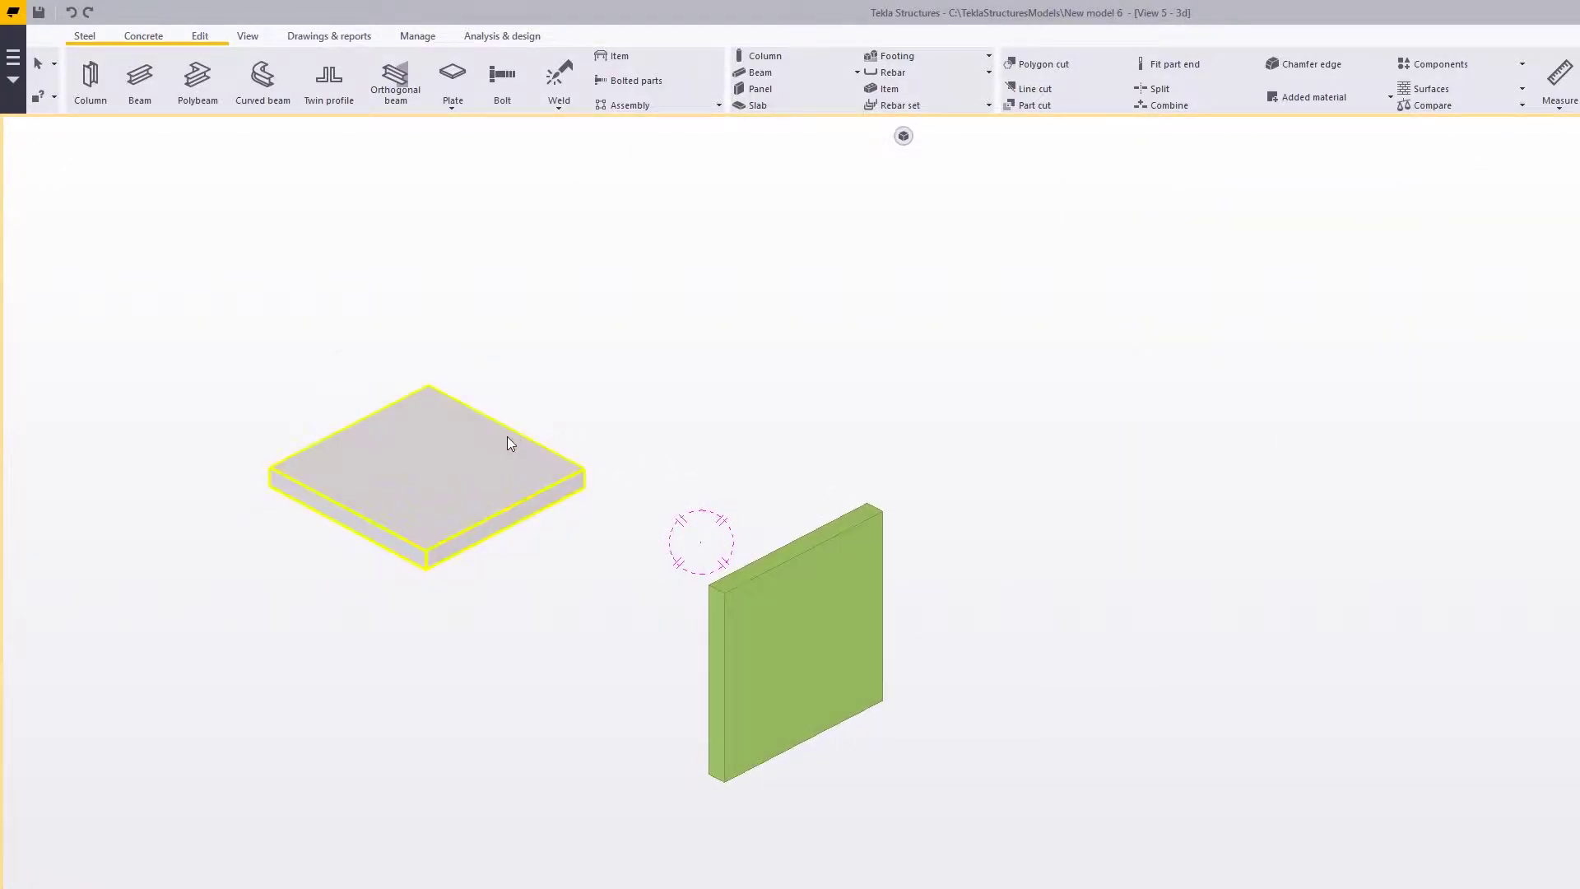
pyautogui.click(486, 463)
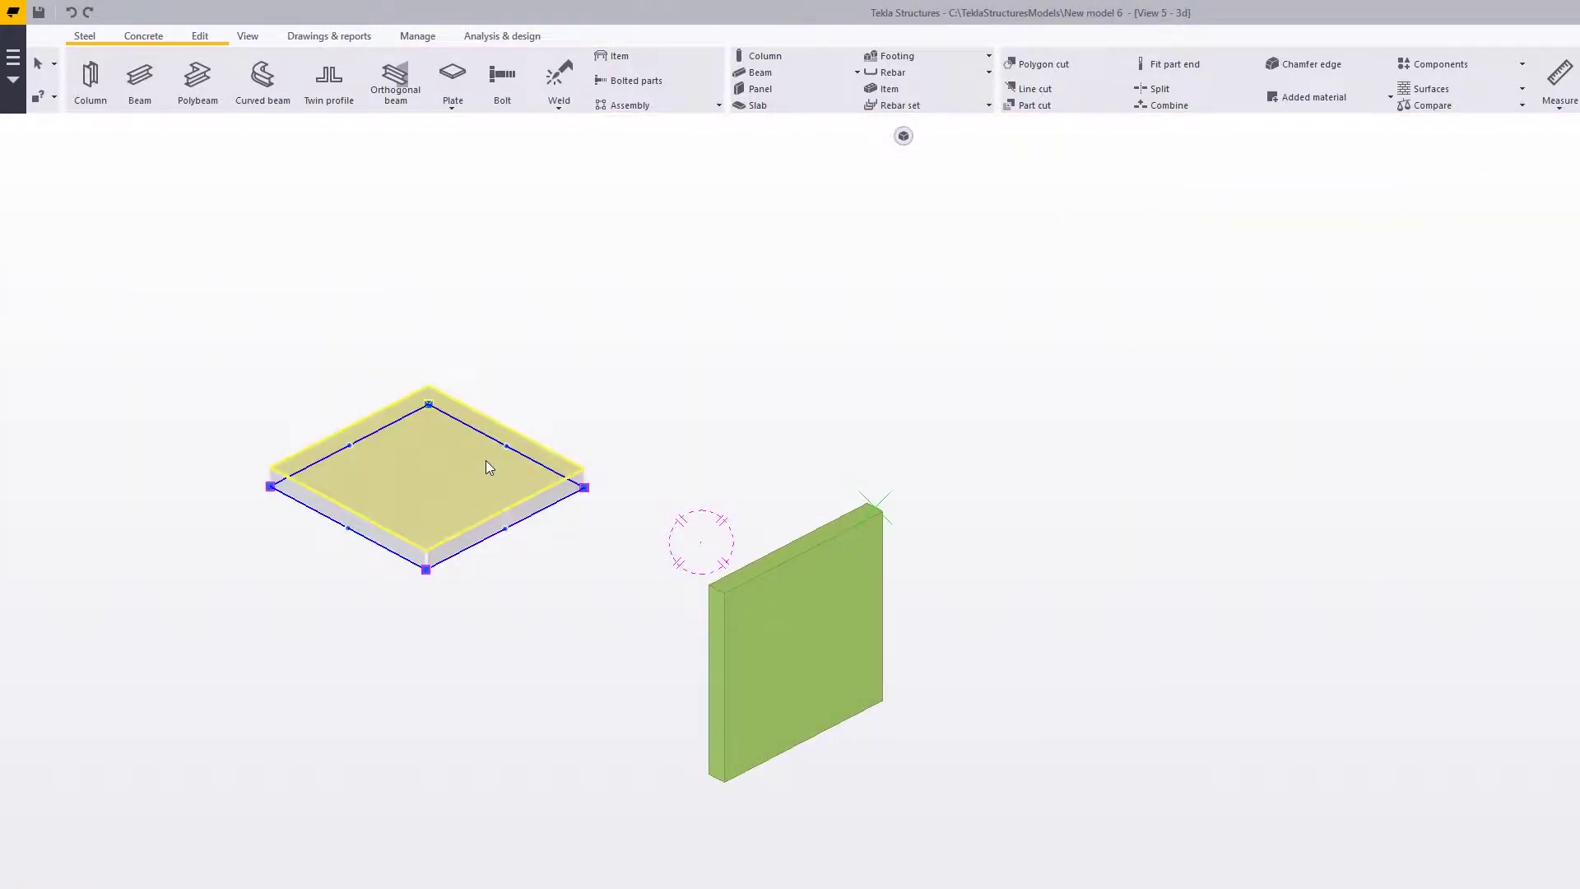
pyautogui.click(581, 393)
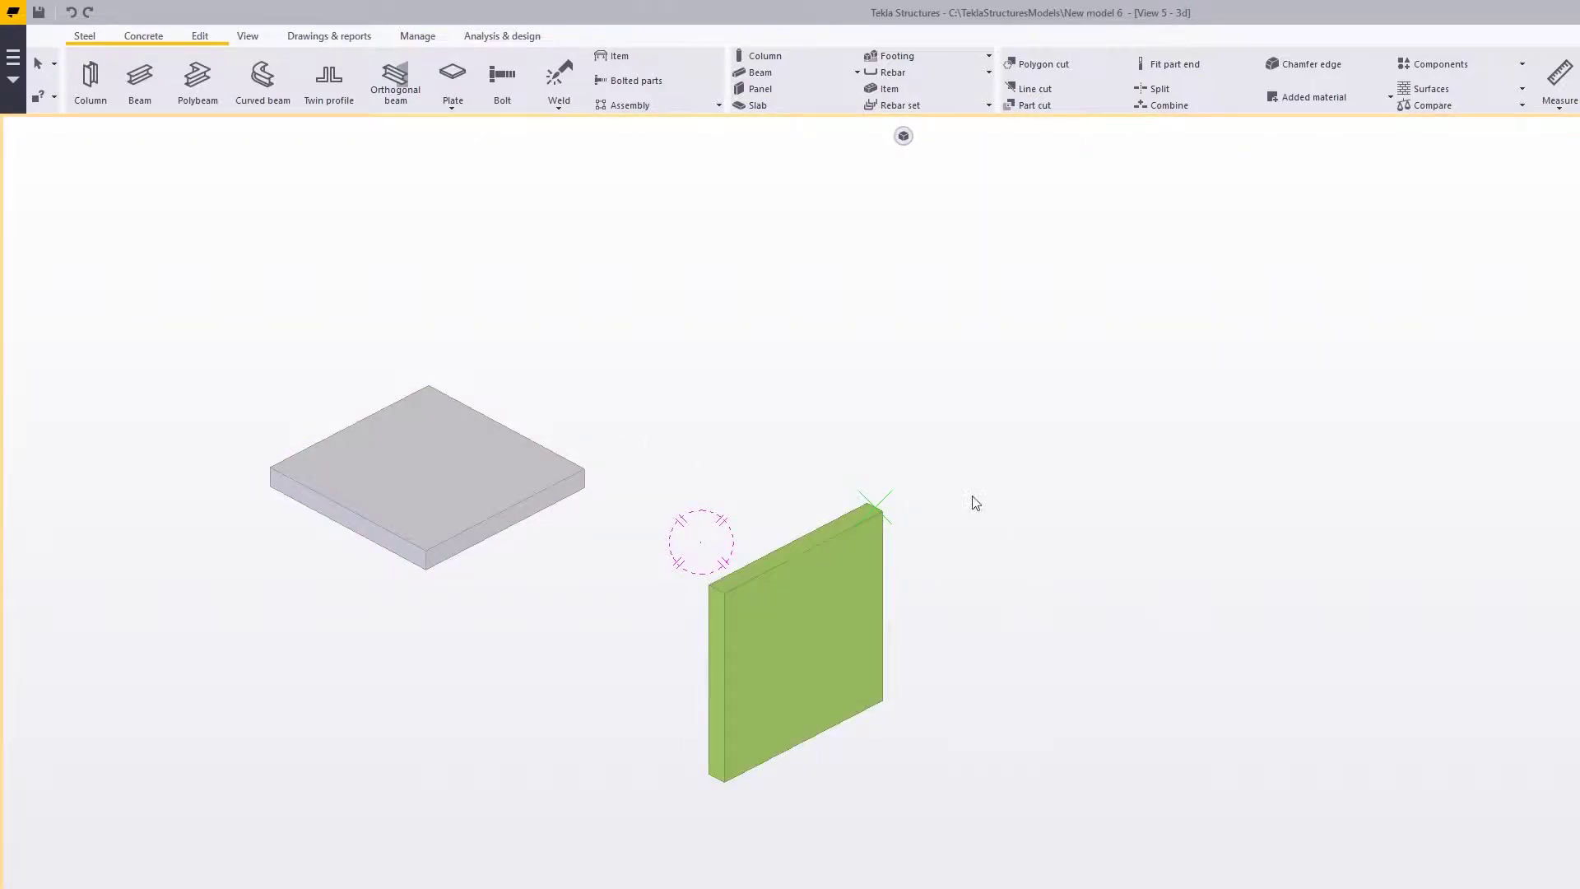
pyautogui.moveTo(983, 497); pyautogui.dragTo(1062, 472, button='middle')
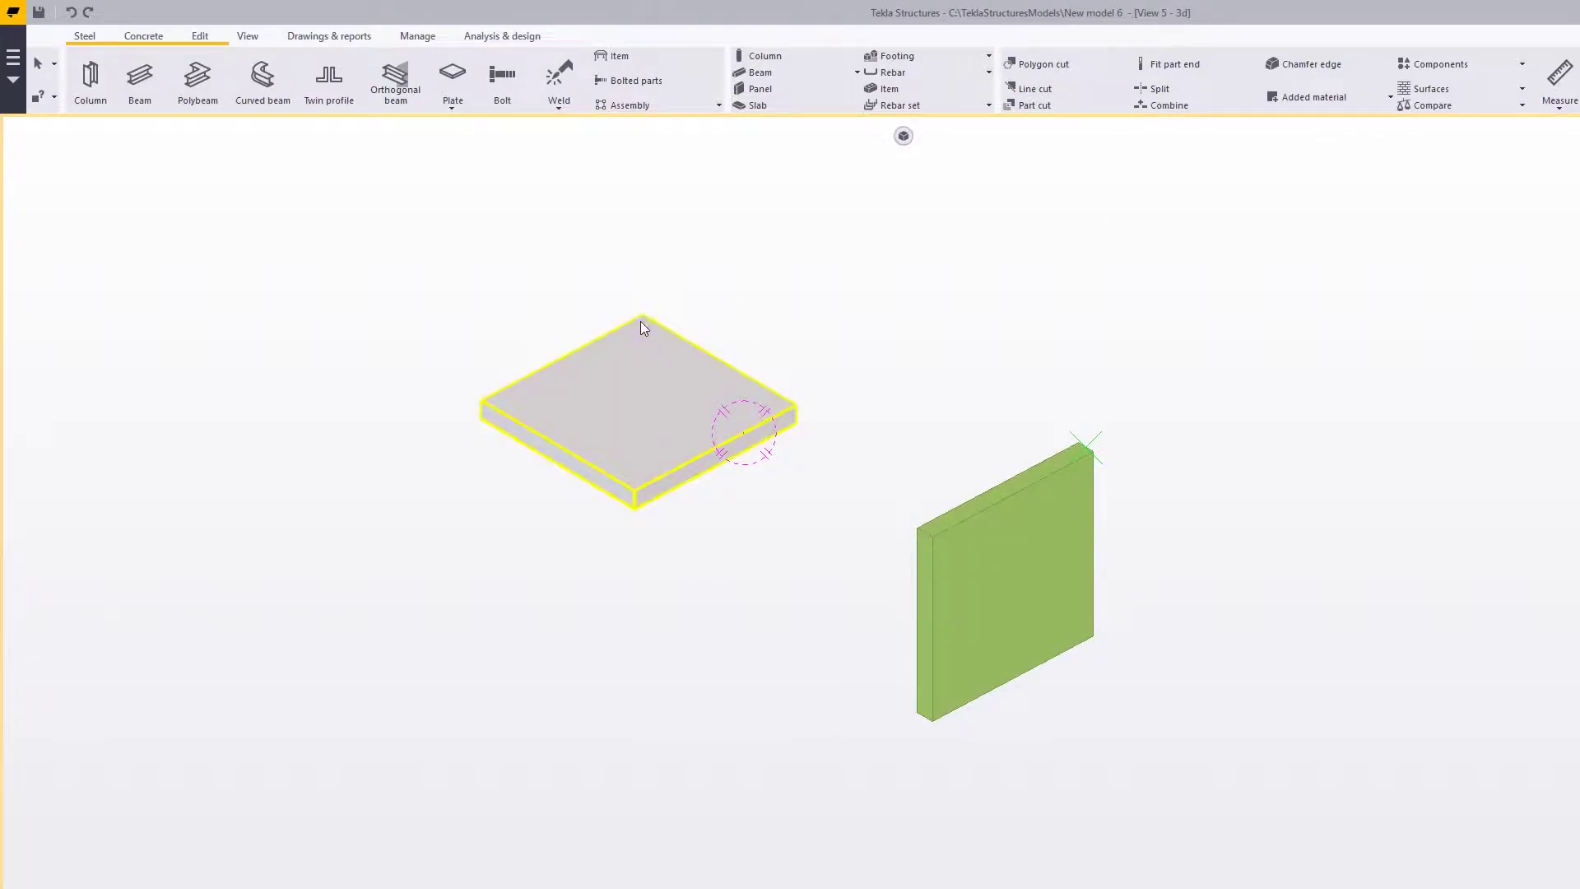
# Step: Select the horizontal plate and open Chamfer Properties for its left corner
pyautogui.scroll(1, 640, 317)
pyautogui.click(635, 354)
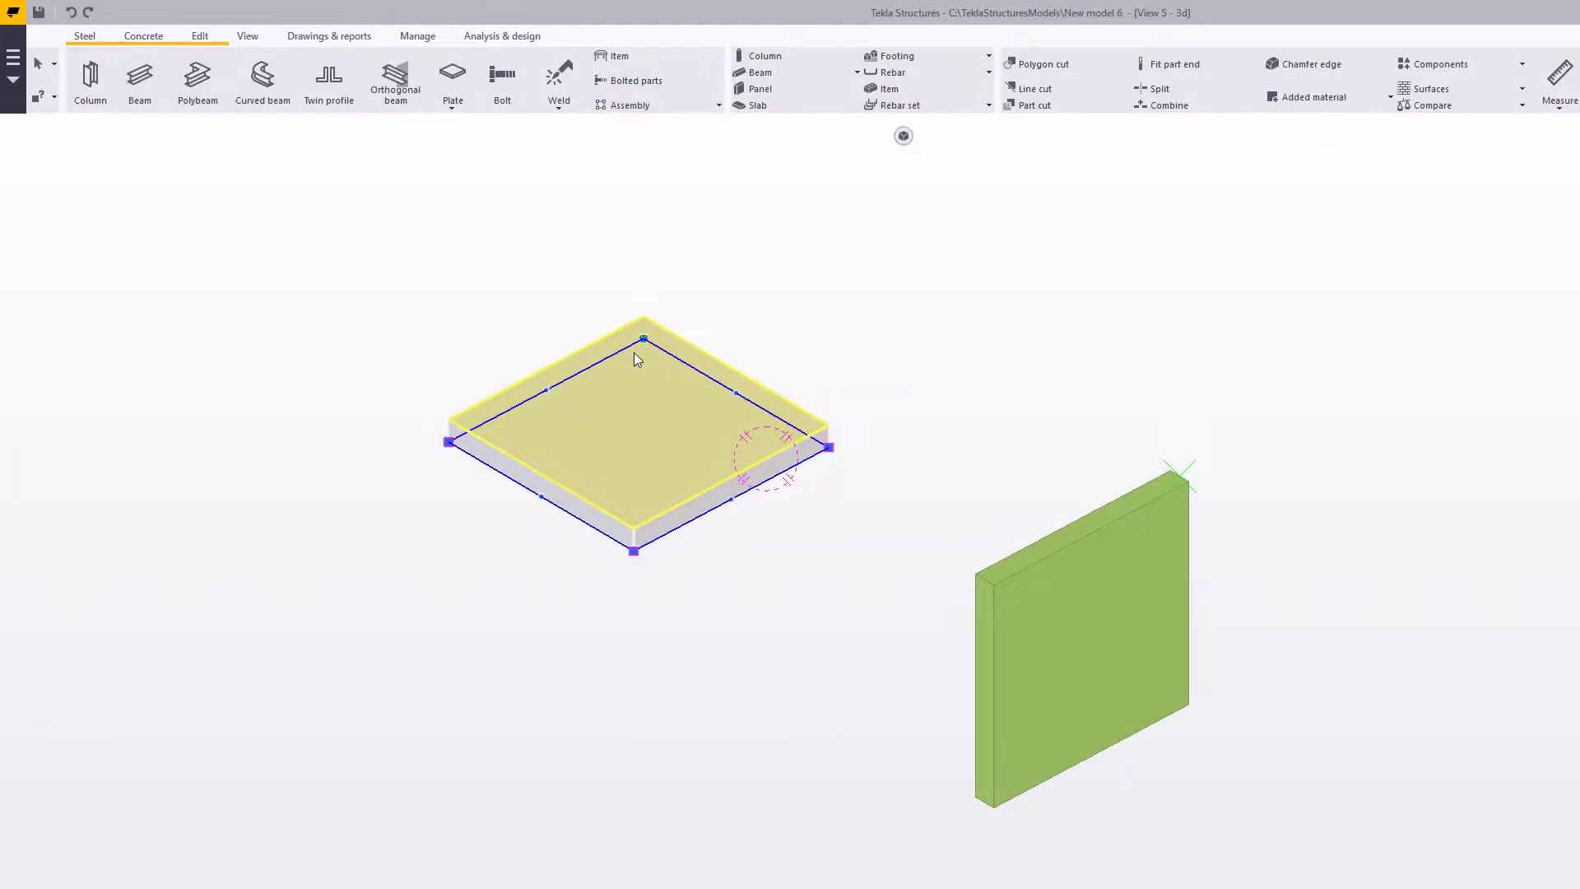
pyautogui.scroll(1, 428, 456)
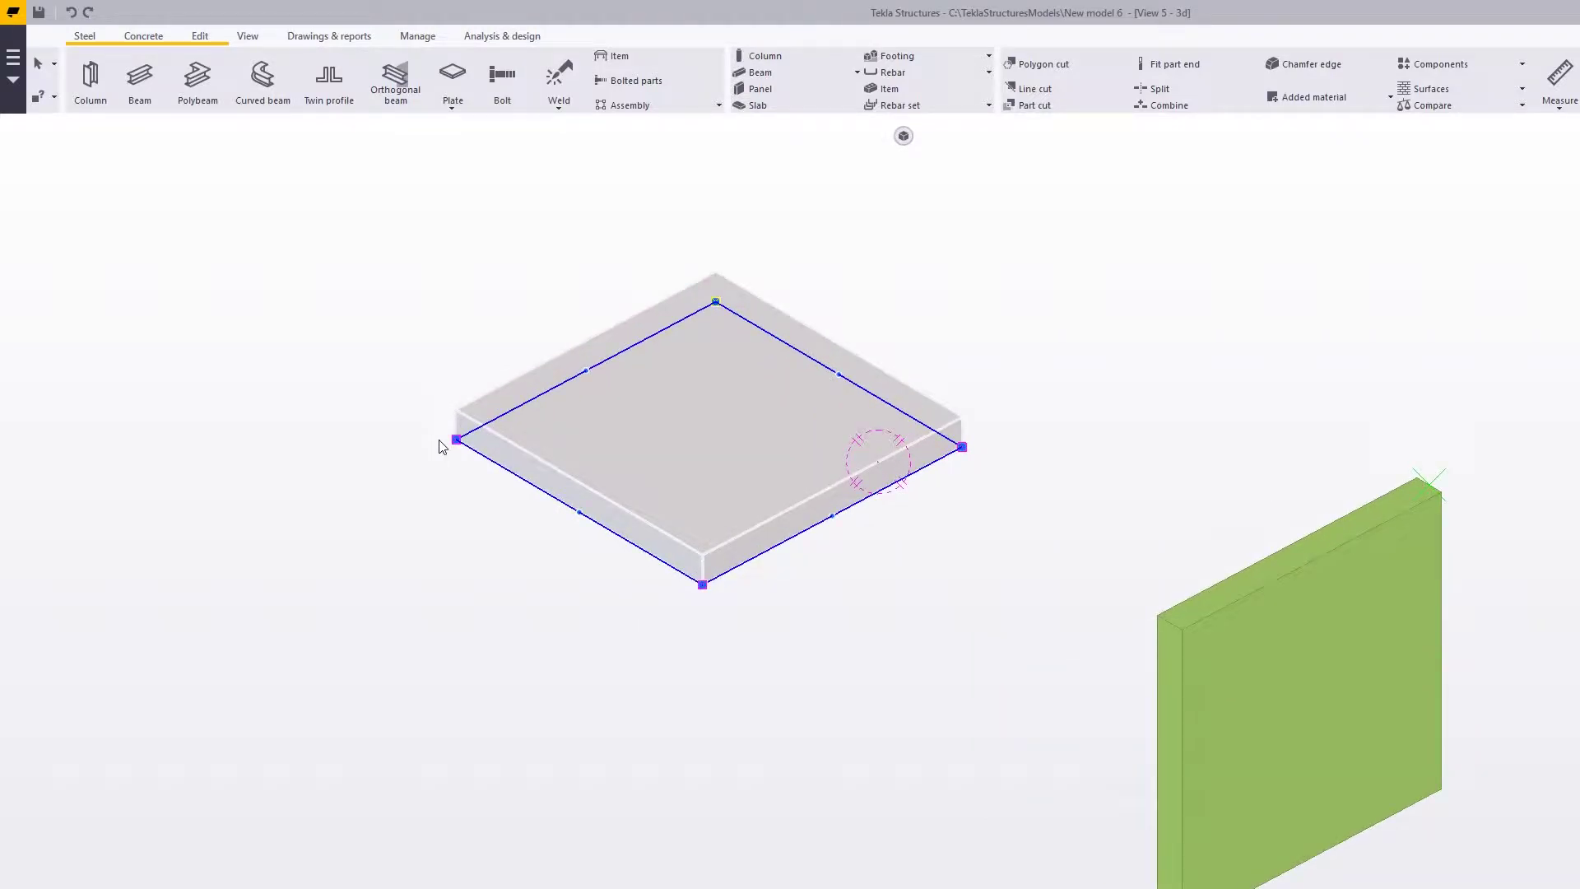
pyautogui.click(457, 443)
pyautogui.doubleClick(457, 442)
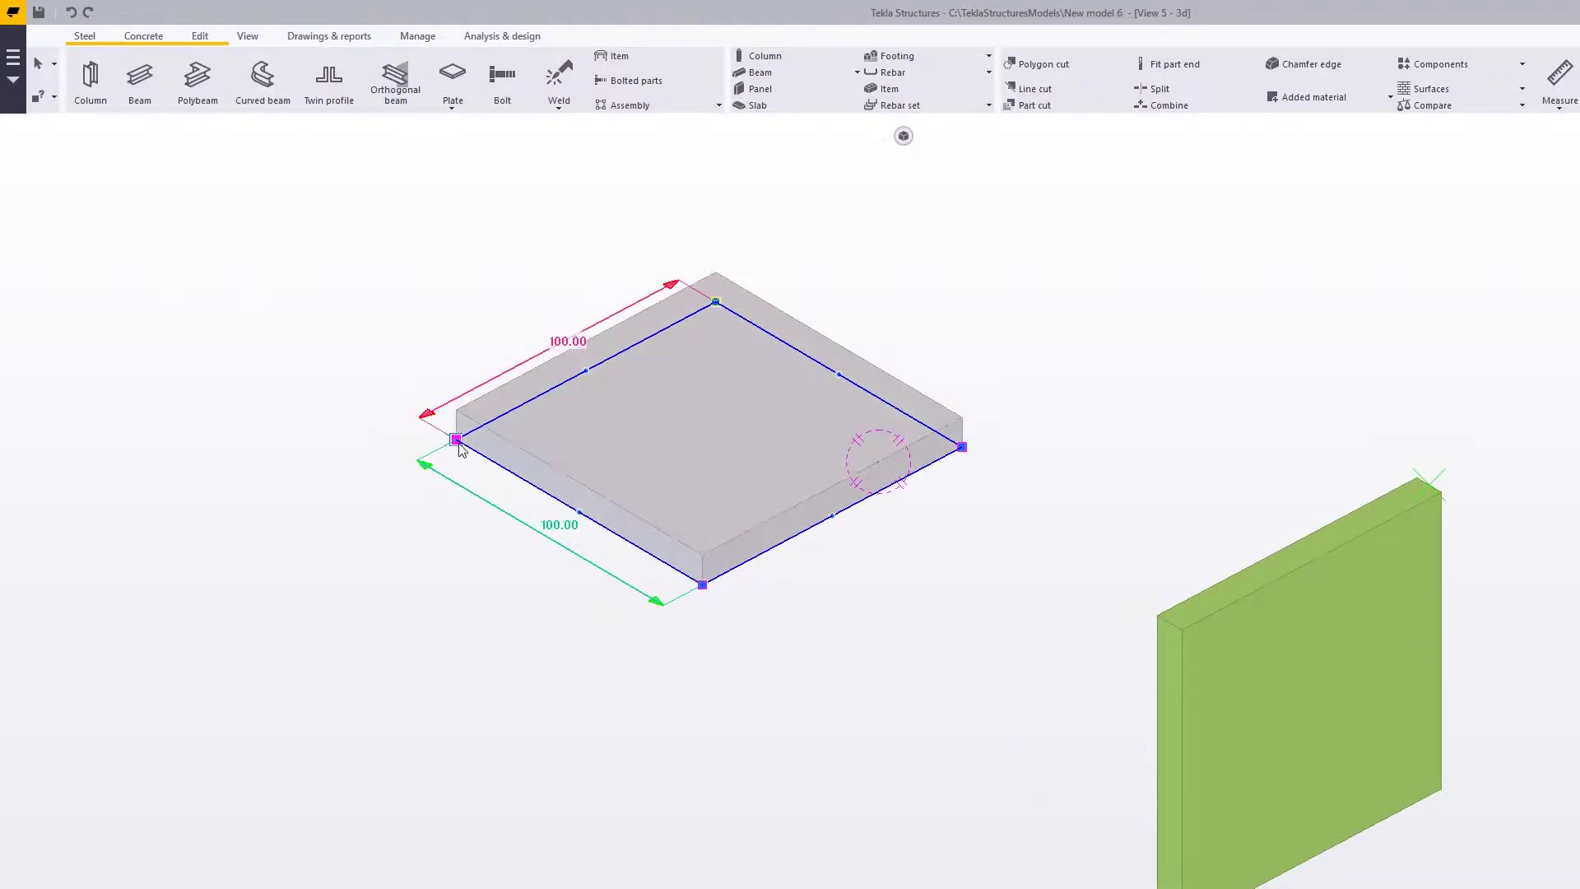
# Step: Make that corner a rounded chamfer with x 10 and apply it
pyautogui.moveTo(277, 206); pyautogui.dragTo(234, 201)
pyautogui.click(221, 236)
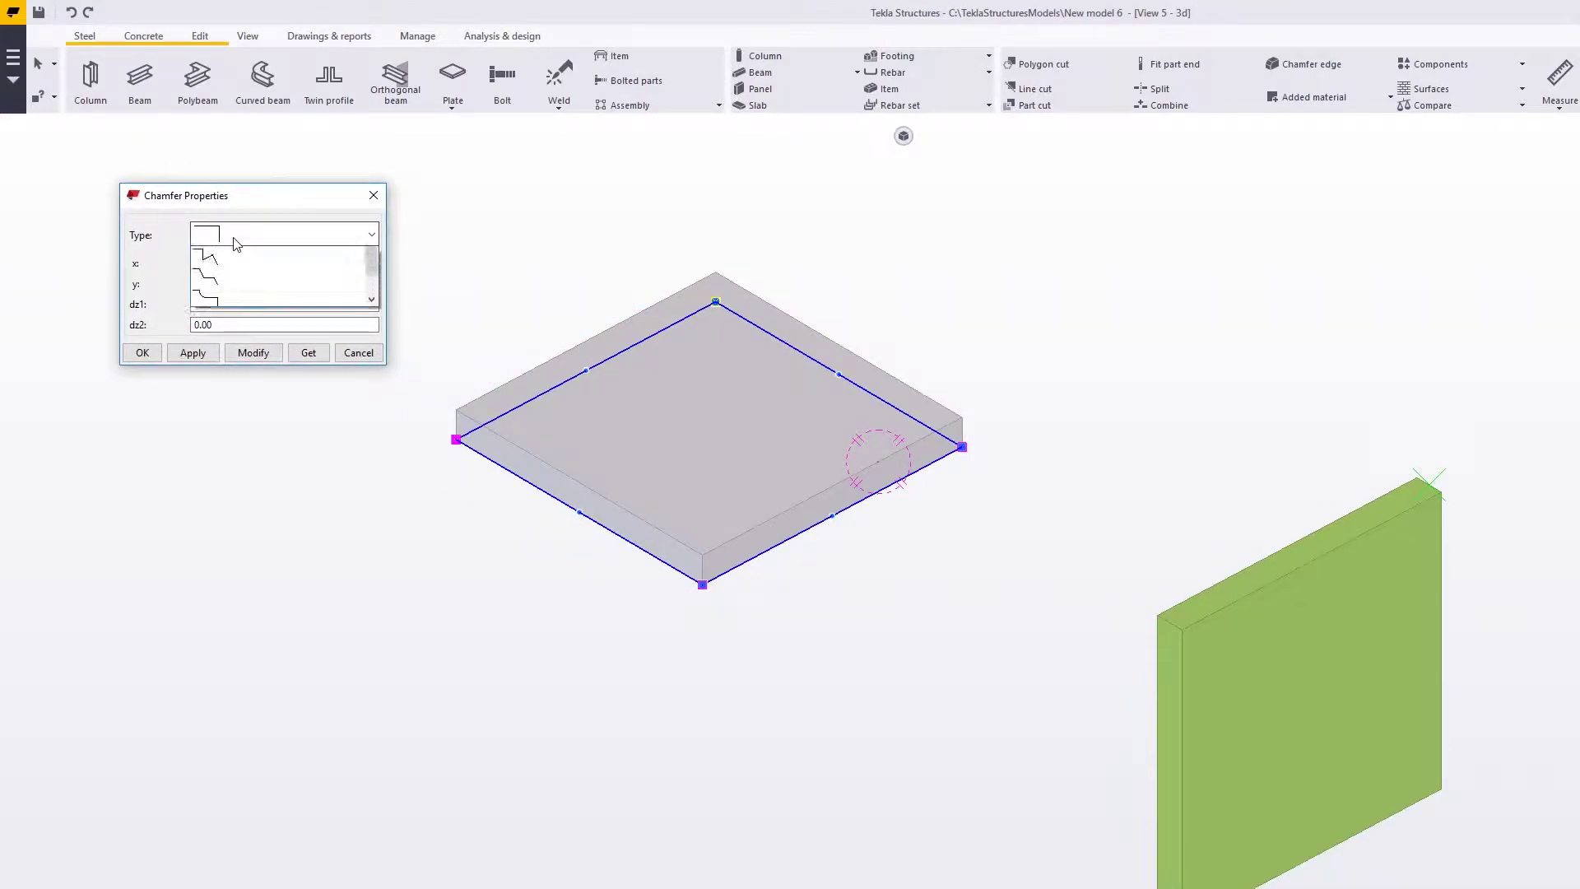
pyautogui.click(224, 300)
pyautogui.doubleClick(197, 263)
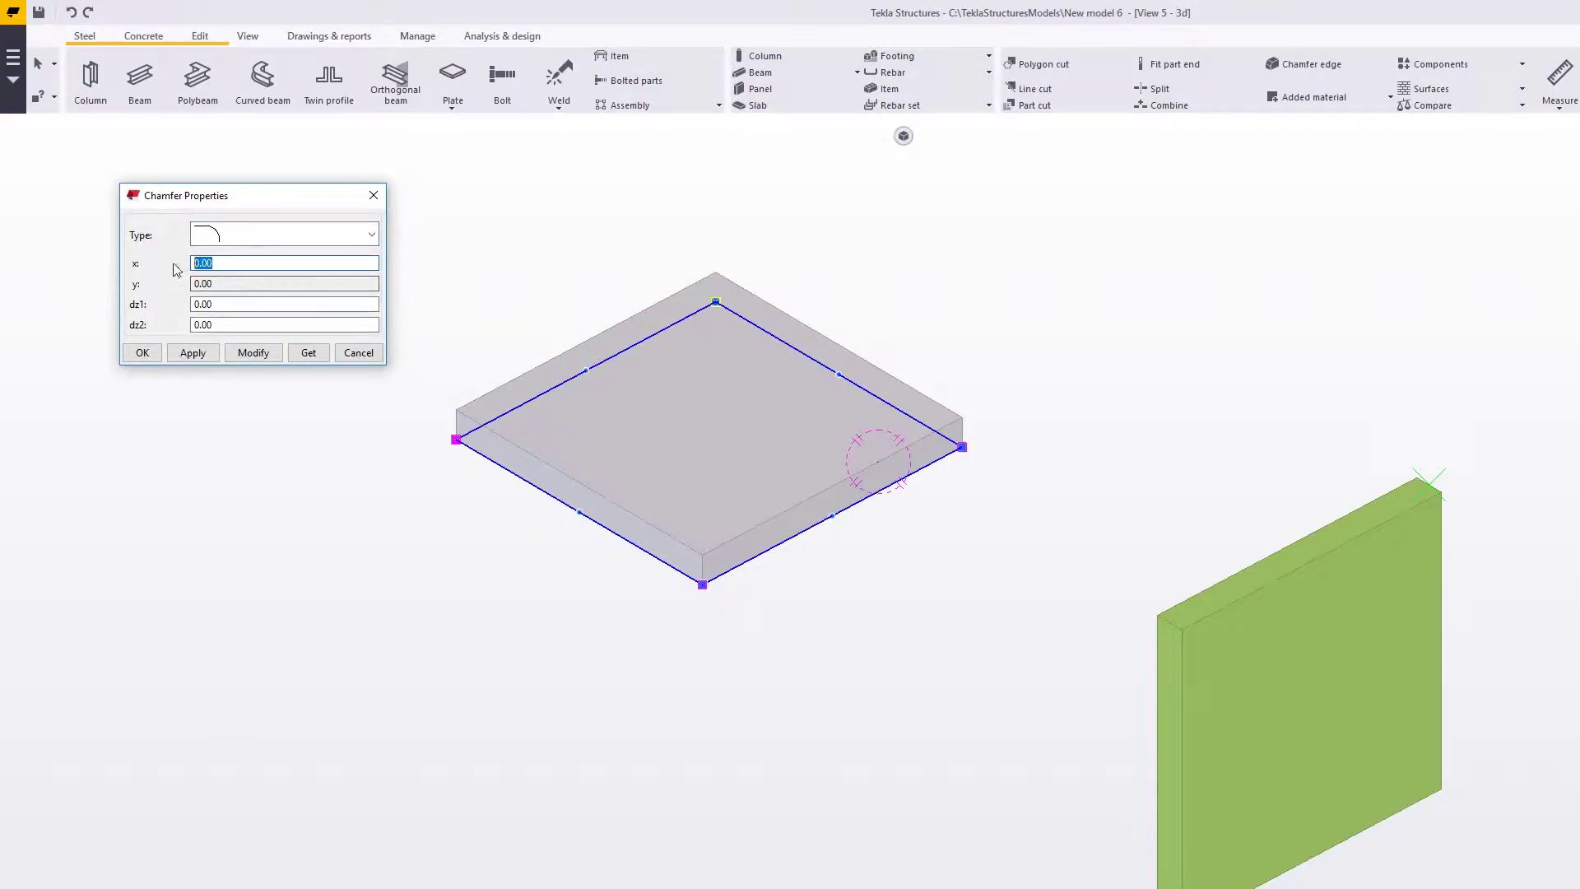
pyautogui.write('10')
pyautogui.click(253, 353)
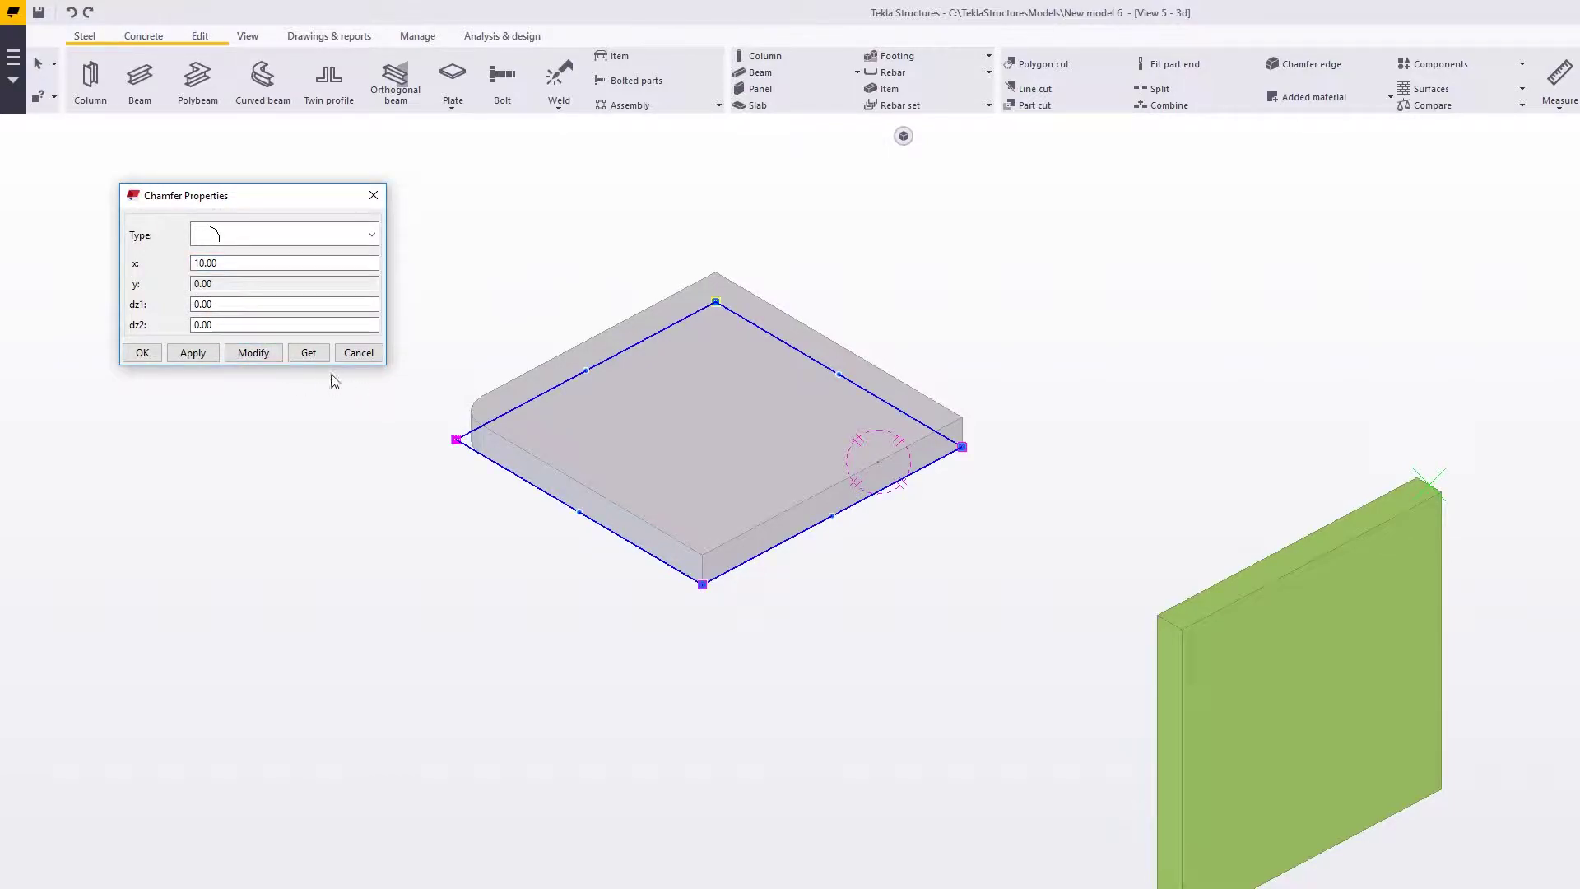
pyautogui.keyDown('ctrl'); pyautogui.moveTo(494, 436); pyautogui.dragTo(527, 455, button='middle'); pyautogui.keyUp('ctrl')
pyautogui.scroll(5, 486, 426)
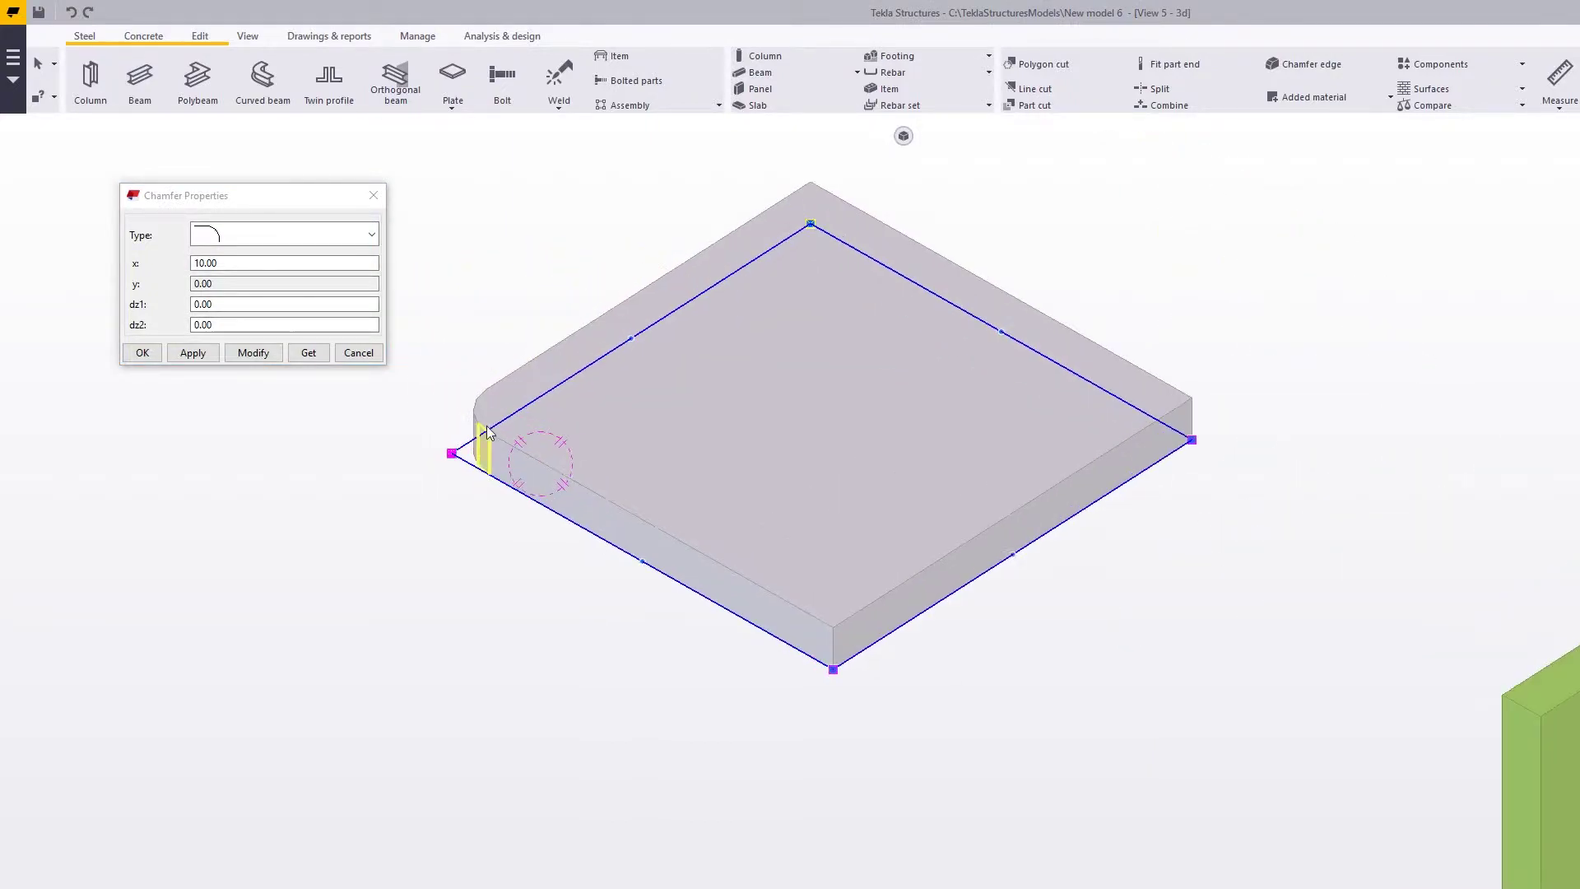
pyautogui.click(248, 236)
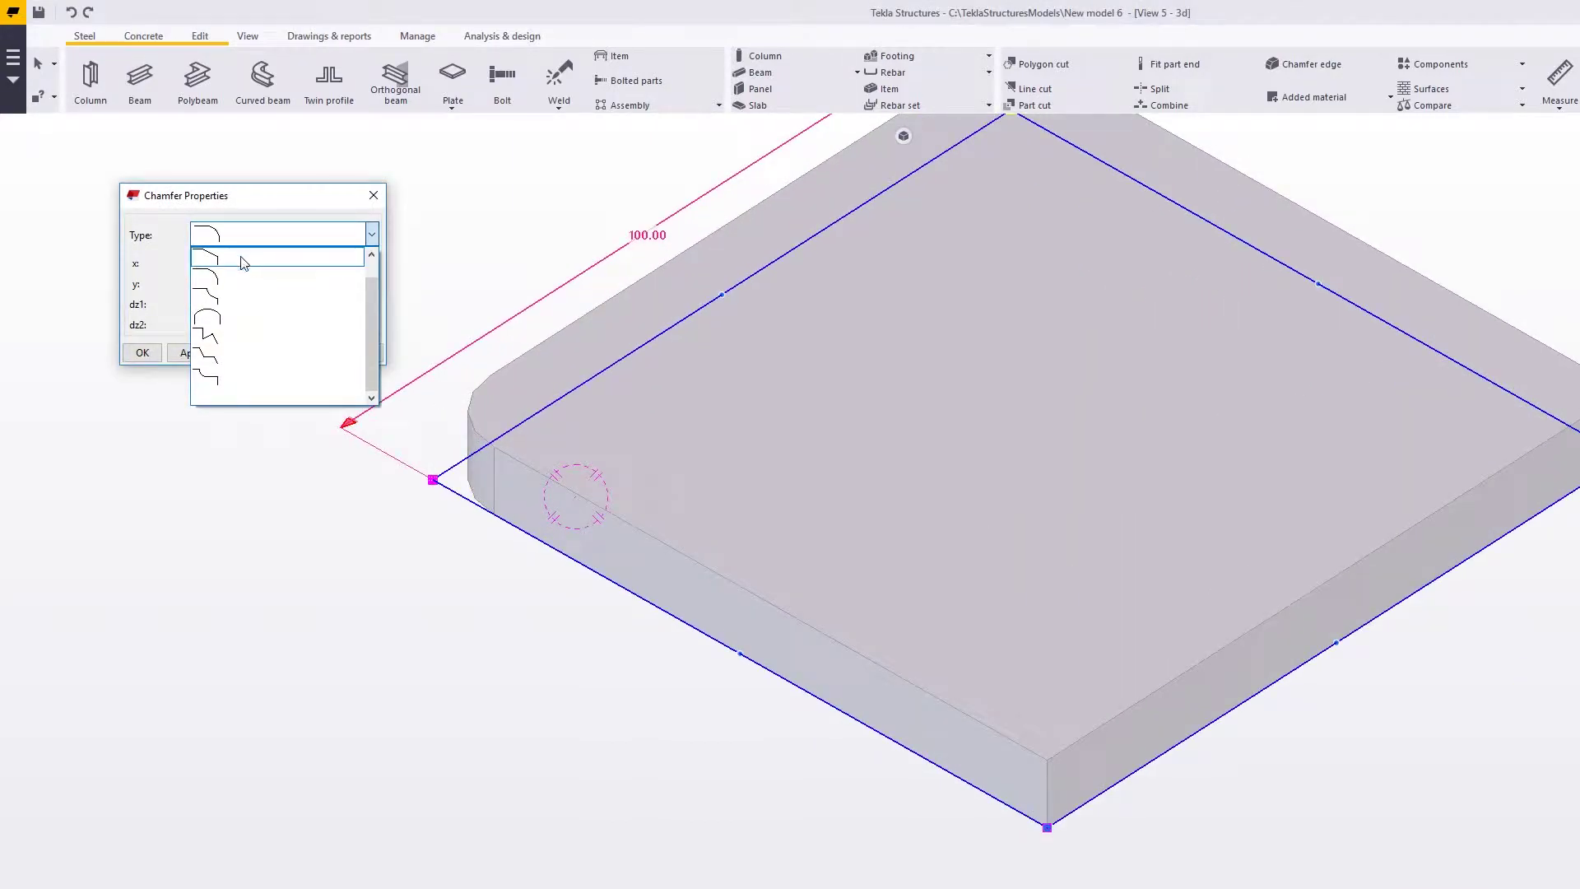
# Step: Switch the corner chamfer to a straight line with x 10.00 and y 10.00
pyautogui.click(227, 262)
pyautogui.doubleClick(227, 263)
pyautogui.write('10.00')
pyautogui.doubleClick(194, 284)
pyautogui.write('10.00')
pyautogui.click(253, 353)
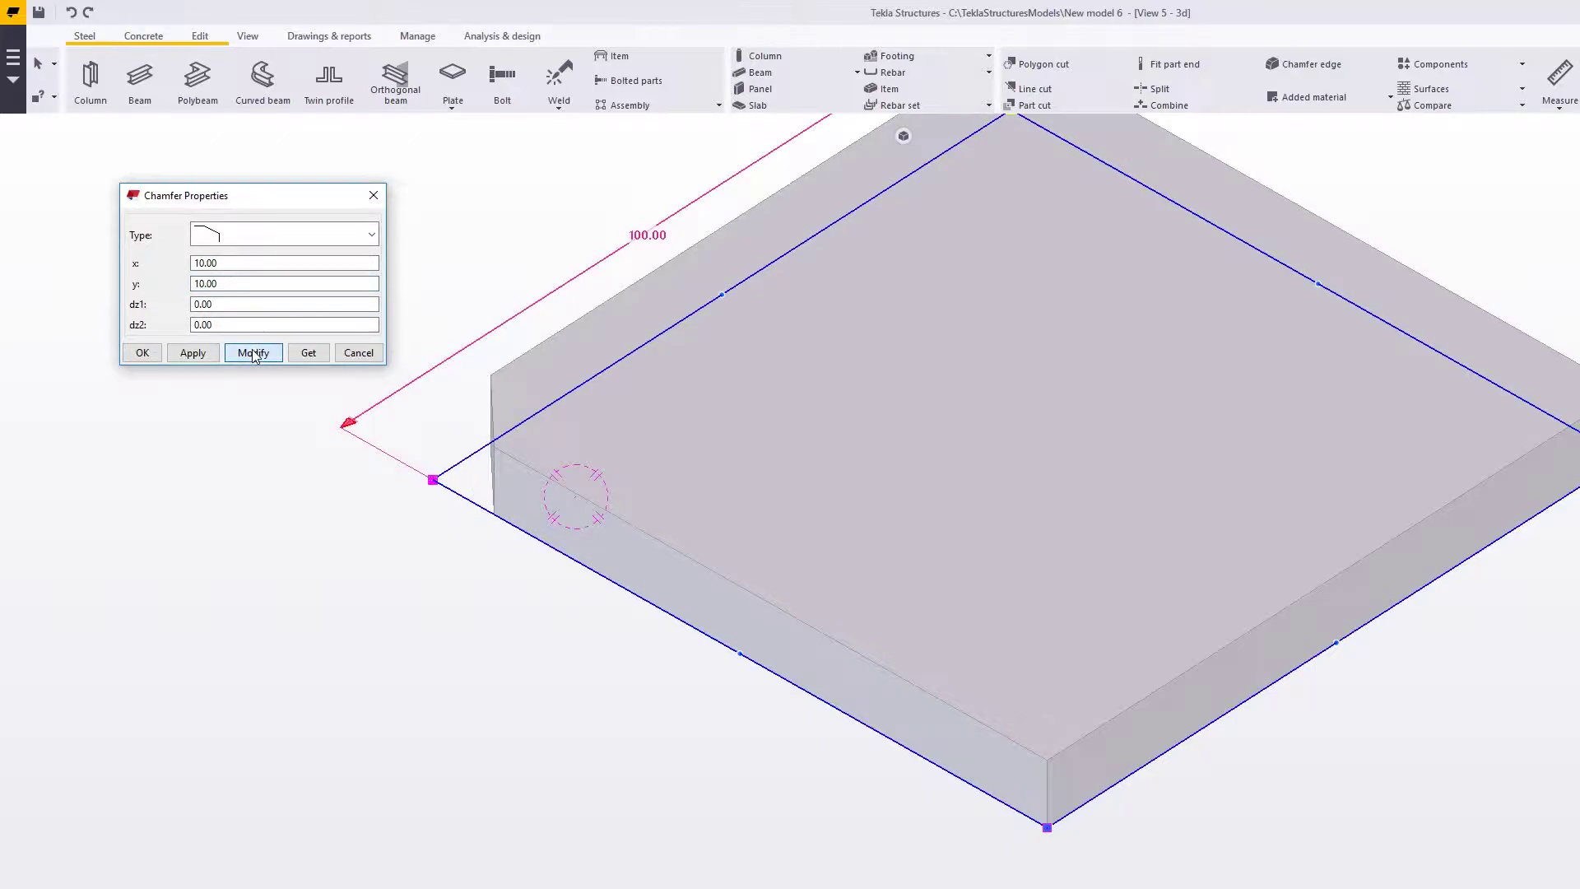
pyautogui.moveTo(564, 476)
pyautogui.keyDown('ctrl'); pyautogui.mouseDown(button='middle')
pyautogui.moveTo(642, 451)
pyautogui.moveTo(542, 468)
pyautogui.mouseUp(button='middle'); pyautogui.keyUp('ctrl')
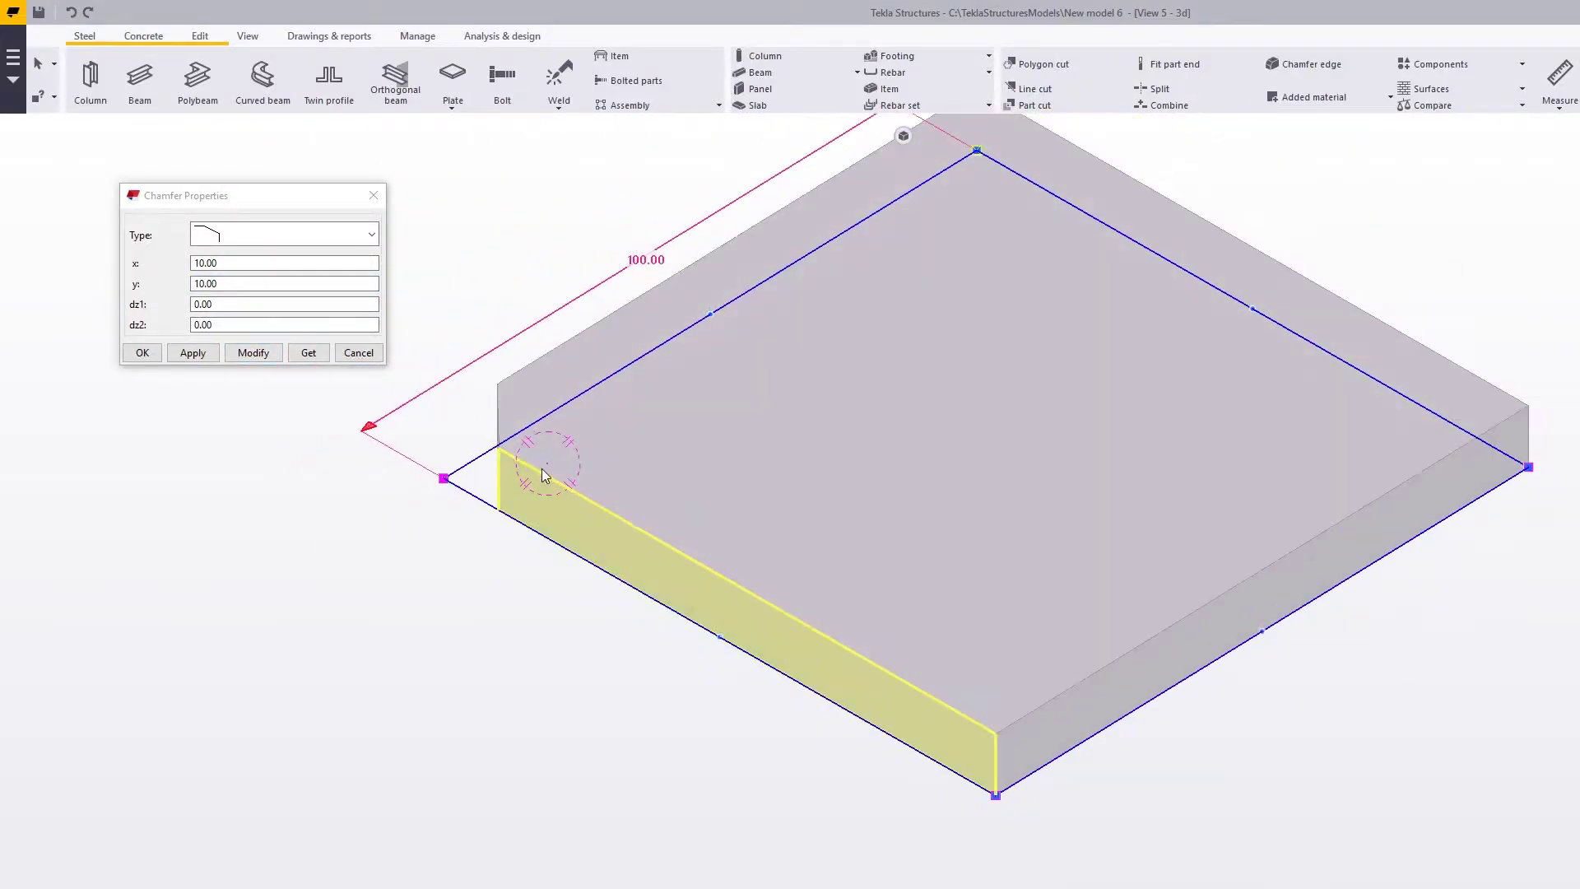
pyautogui.scroll(-2, 542, 469)
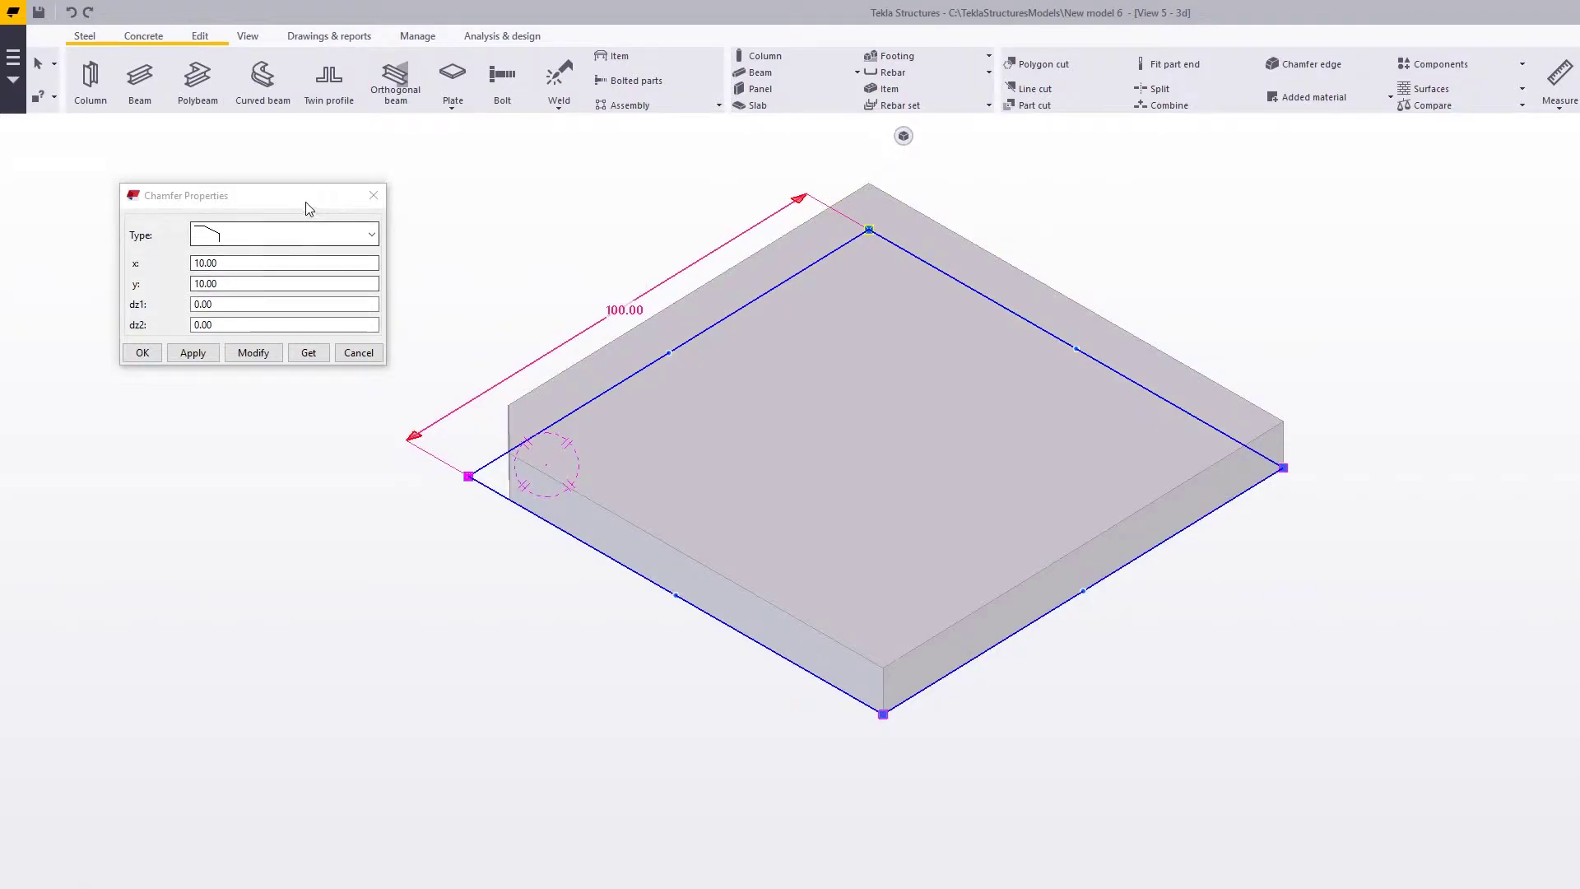
pyautogui.moveTo(309, 208); pyautogui.dragTo(271, 202)
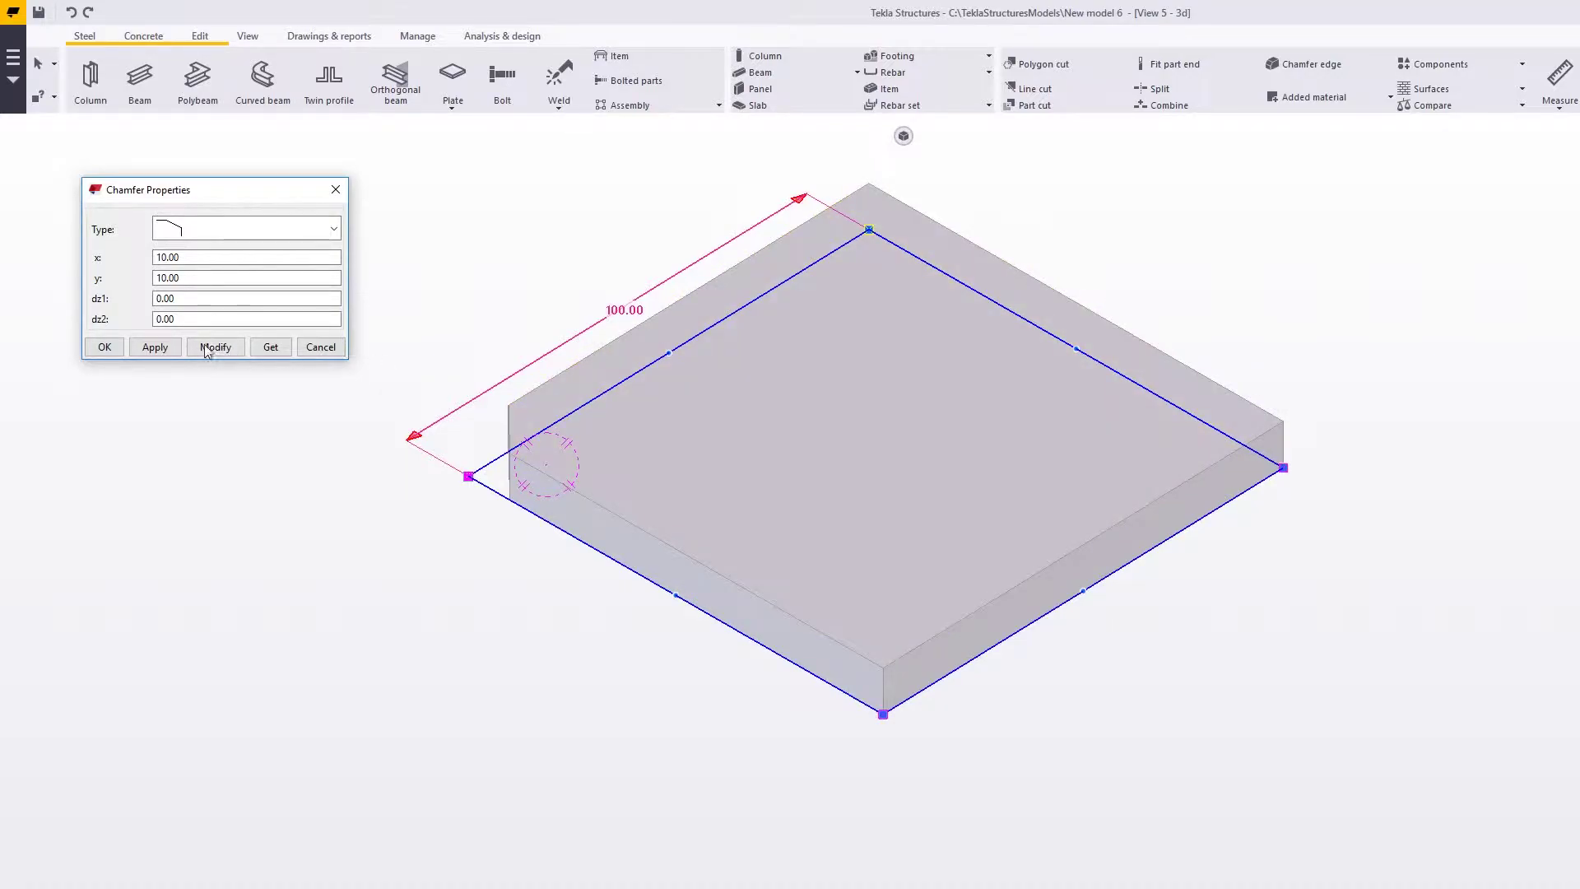
# Step: Apply the straight 10 × 10 chamfer to the chosen plate corners and close Chamfer Properties
pyautogui.moveTo(264, 198); pyautogui.dragTo(241, 197)
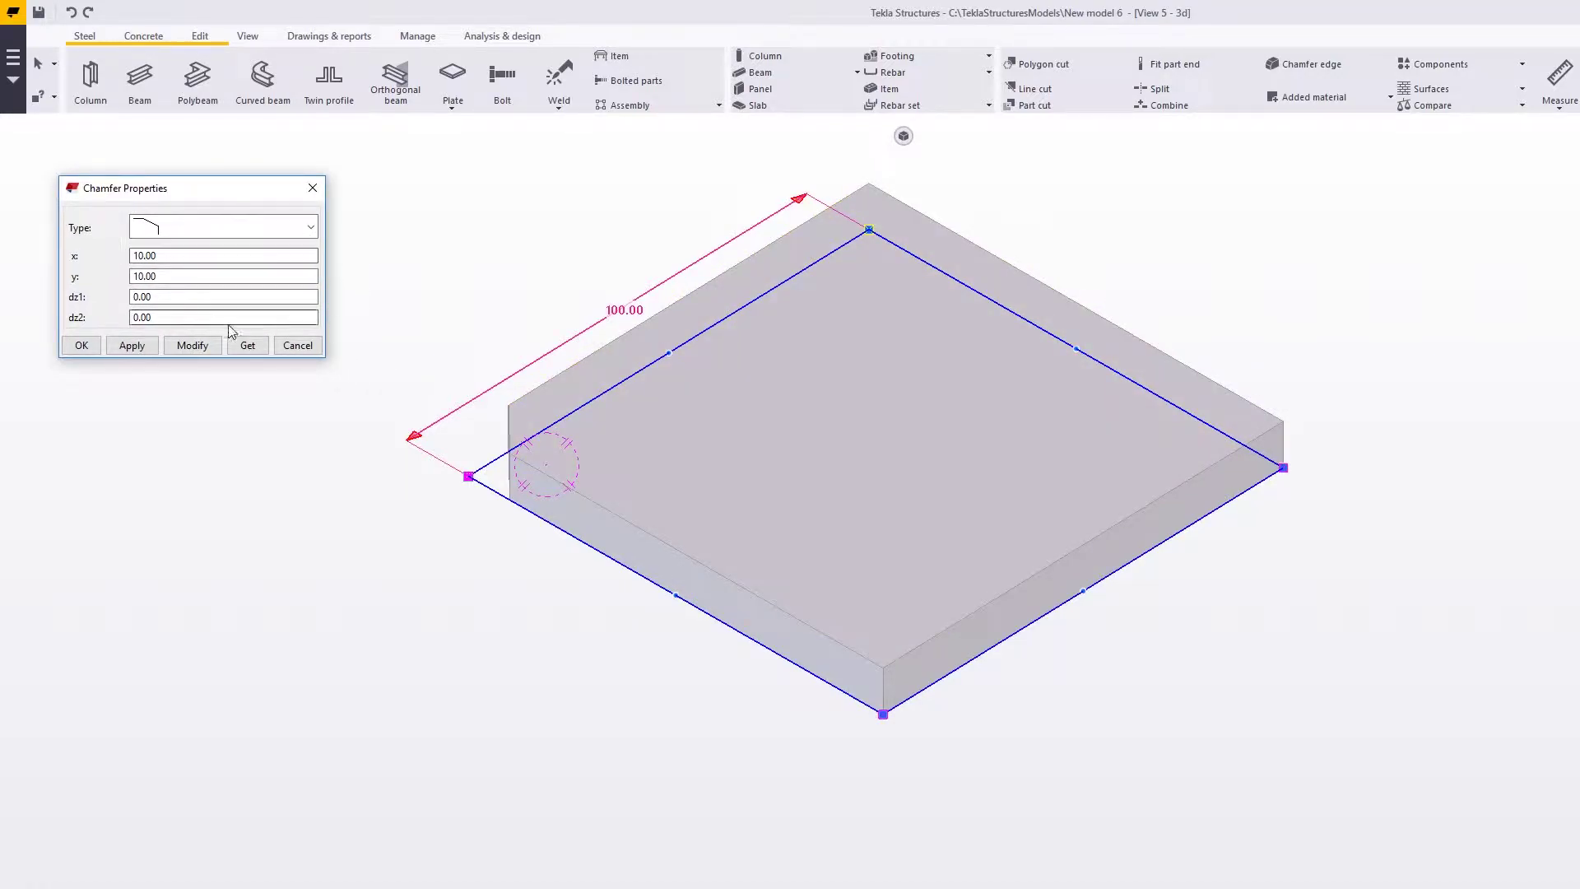
pyautogui.click(192, 346)
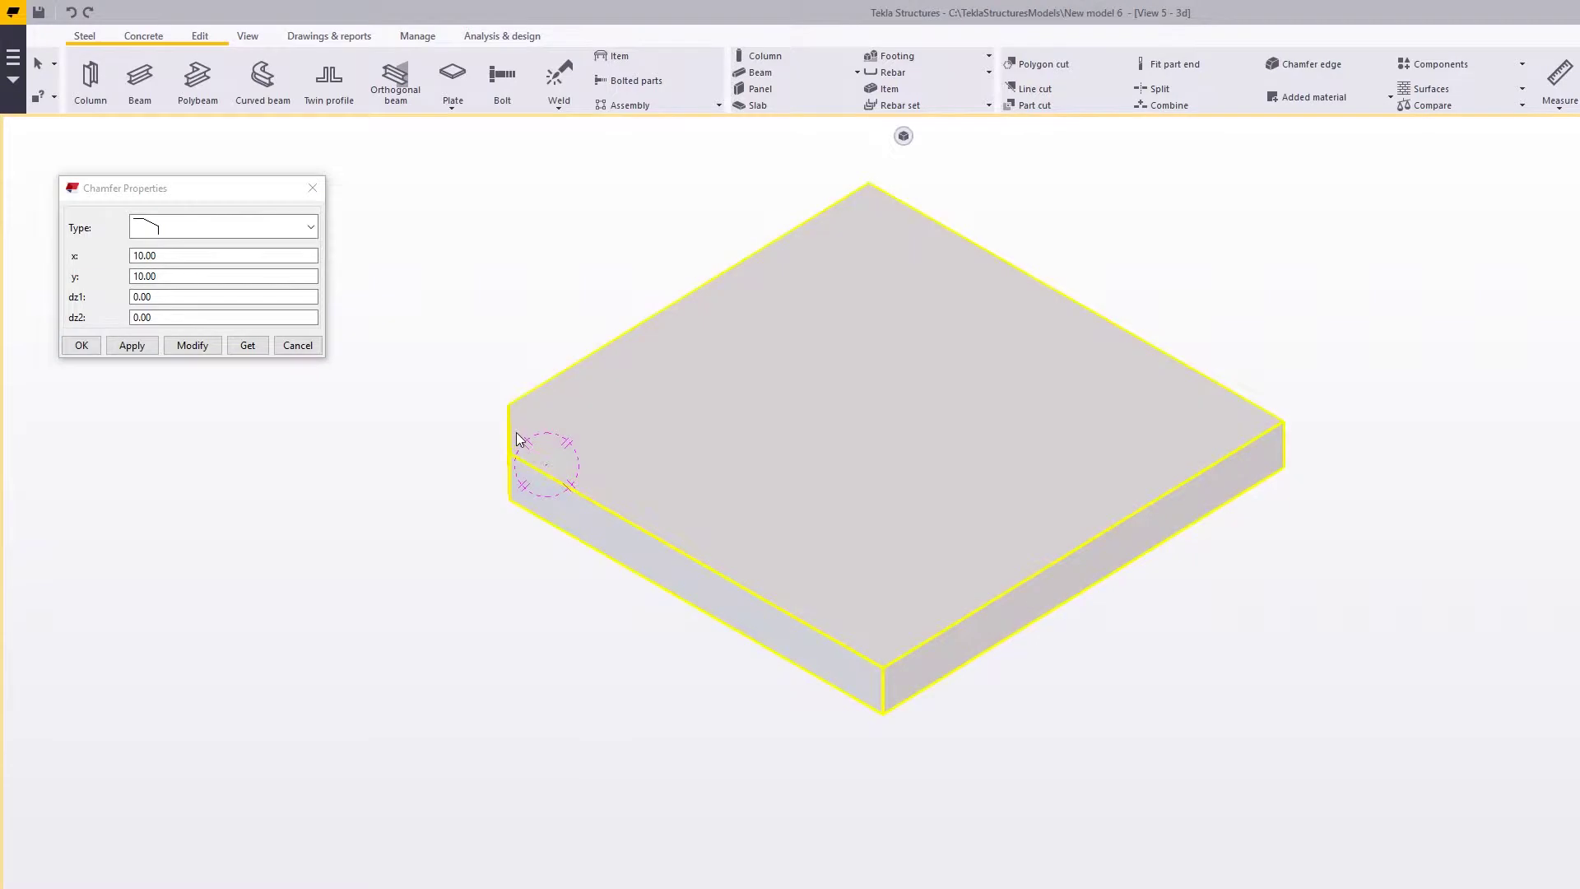
pyautogui.click(468, 478)
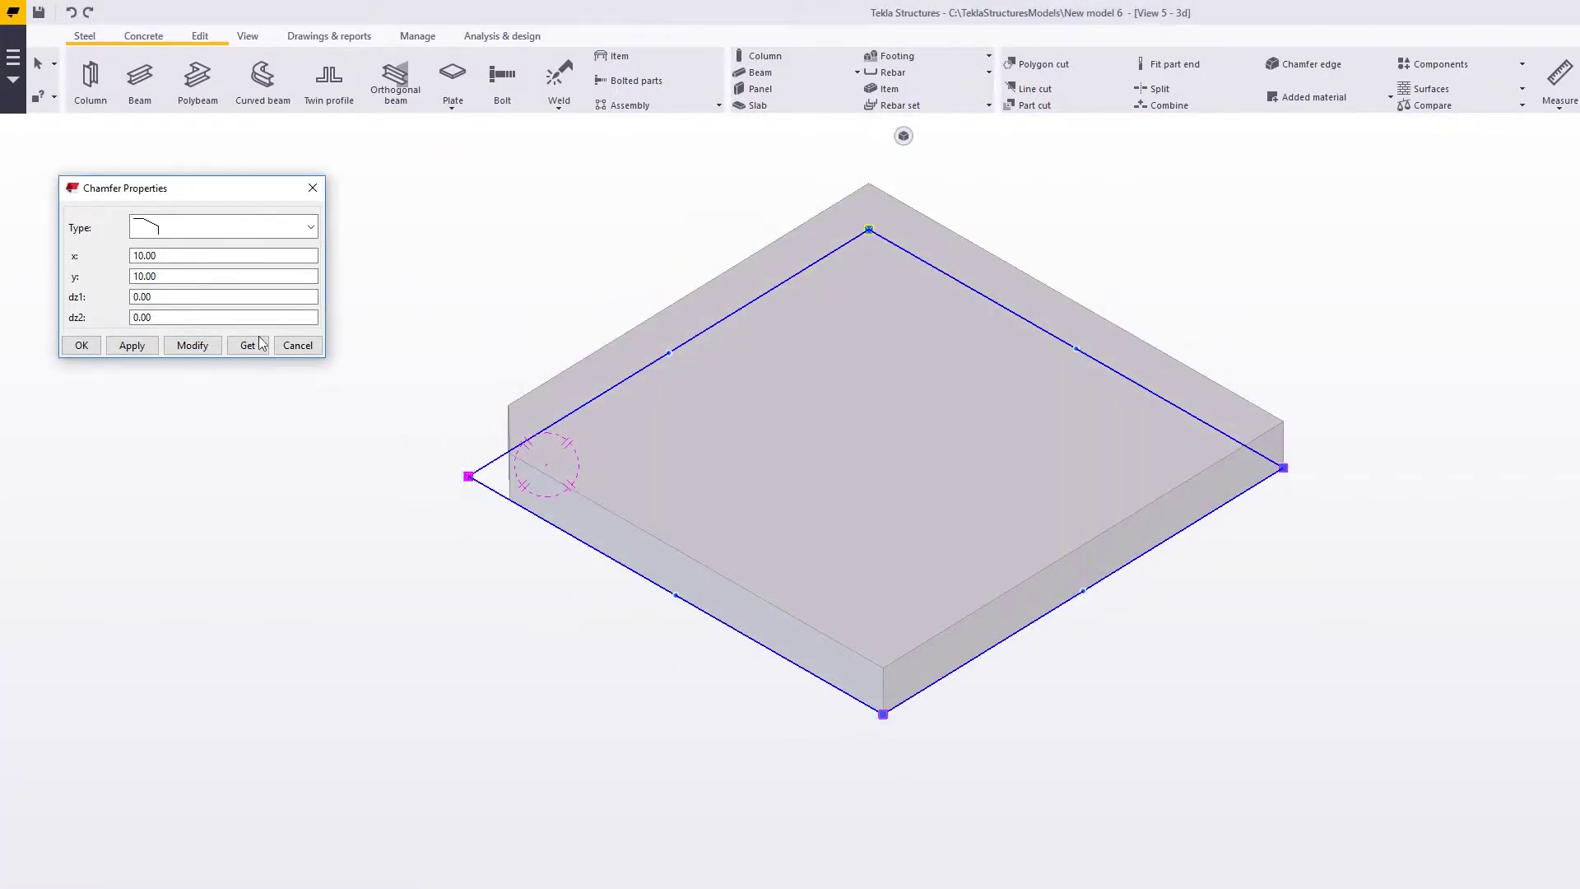
pyautogui.click(132, 345)
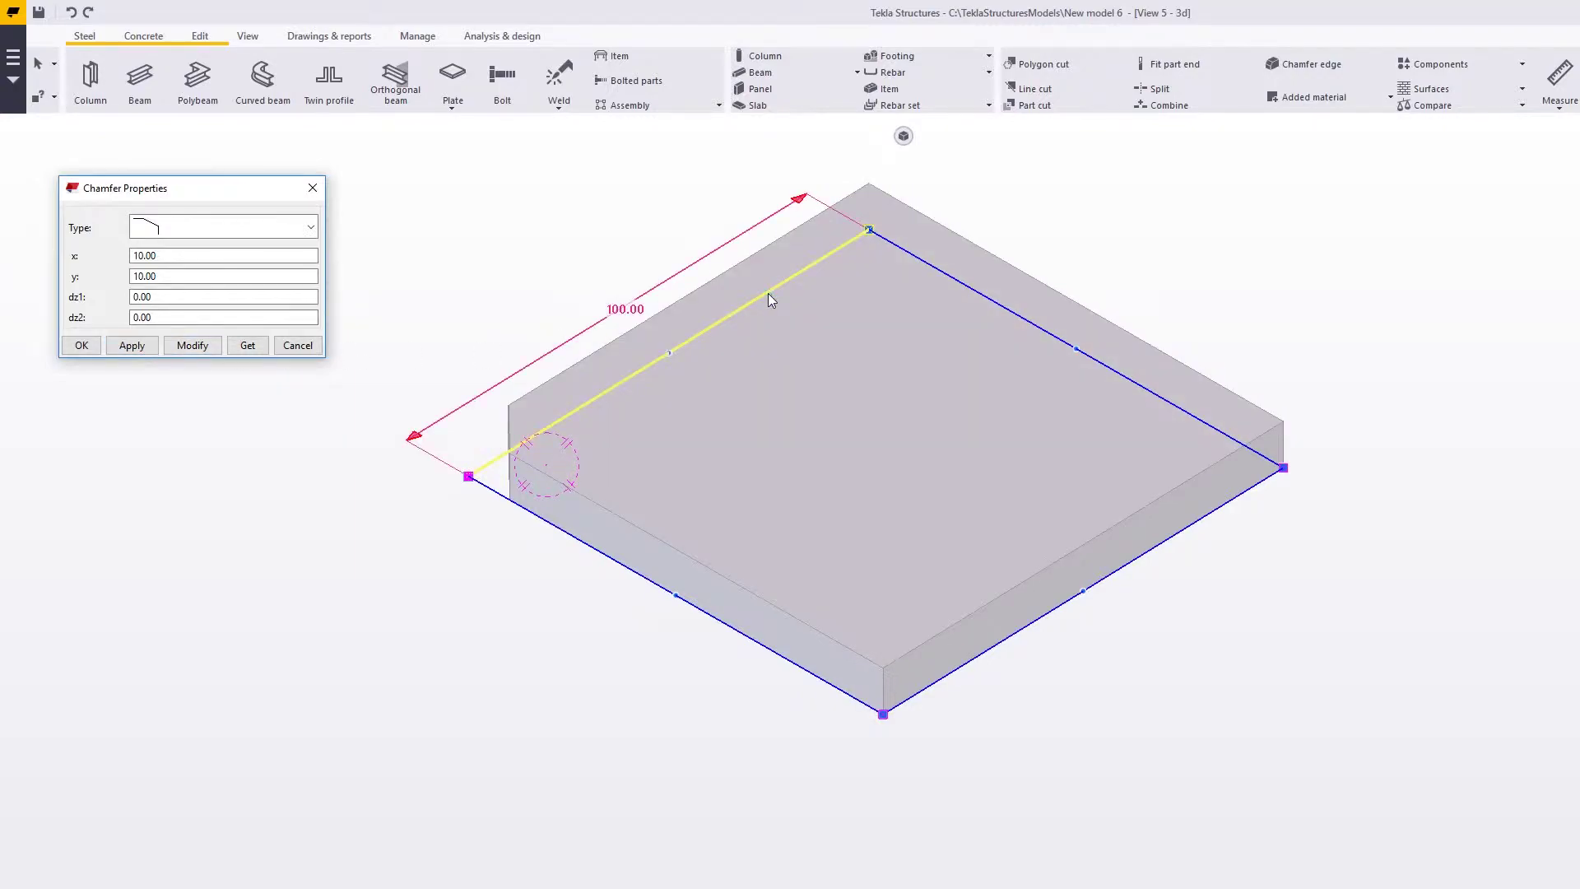
pyautogui.click(870, 227)
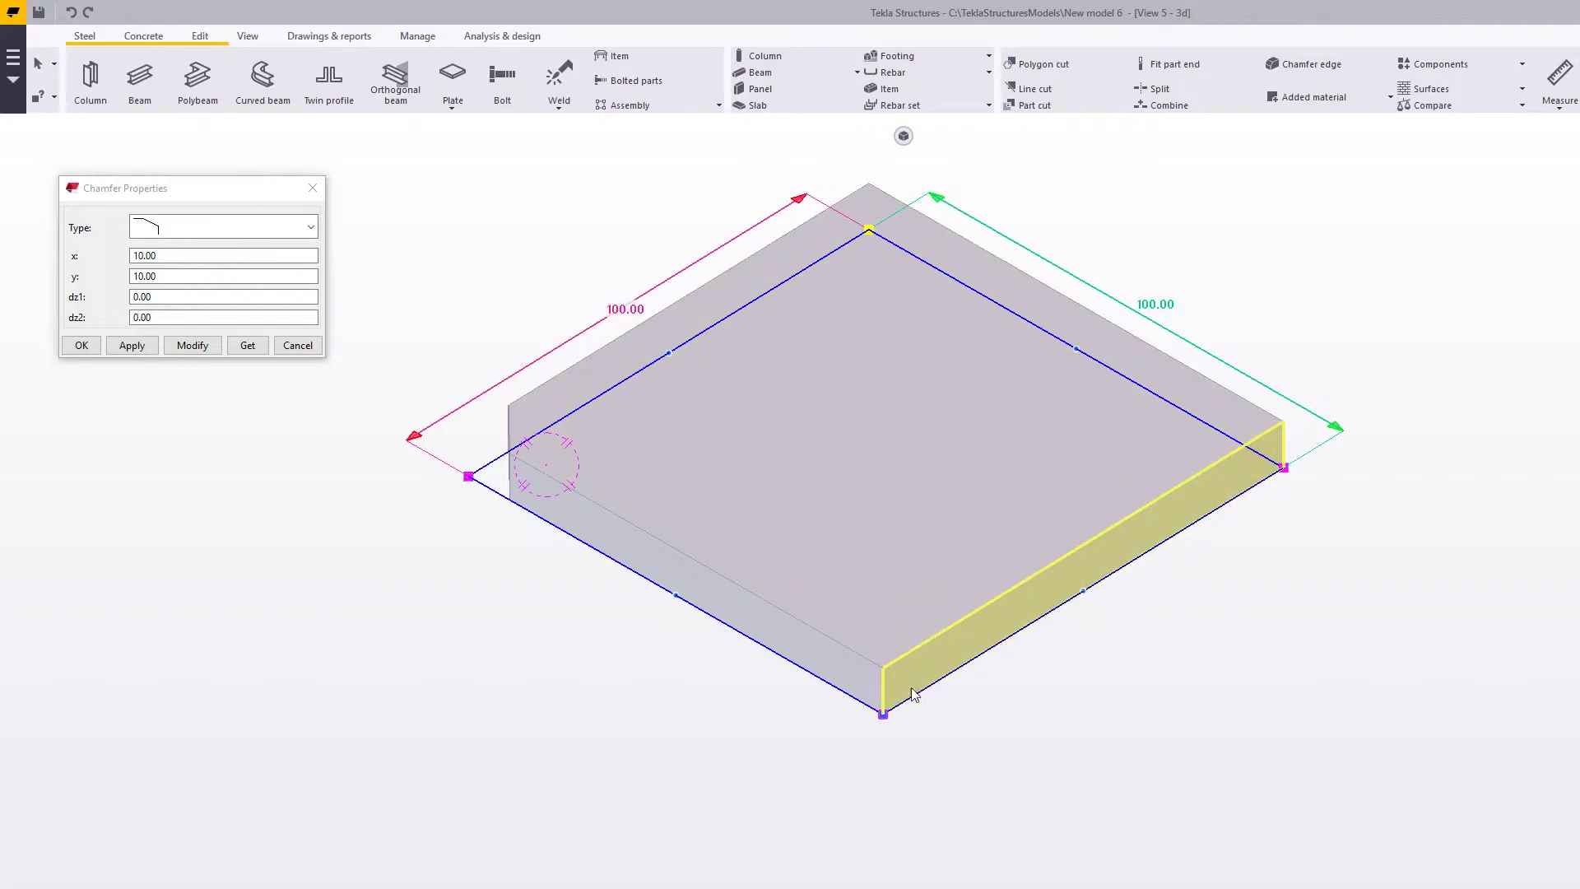
pyautogui.click(193, 346)
pyautogui.keyDown('ctrl'); pyautogui.moveTo(820, 202); pyautogui.dragTo(891, 345, button='middle'); pyautogui.keyUp('ctrl')
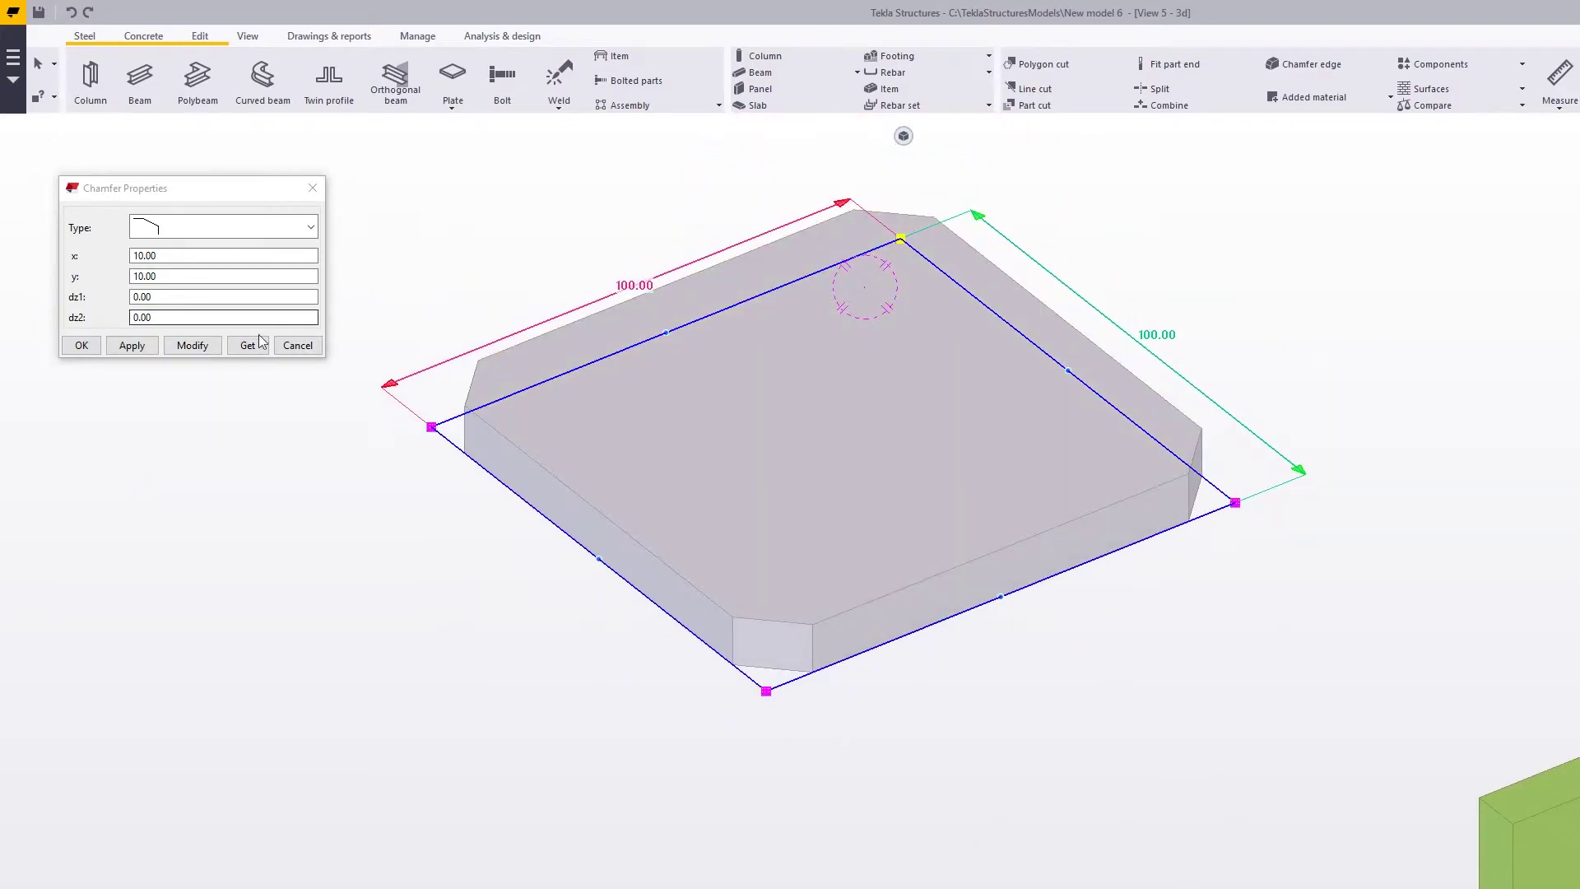
pyautogui.click(81, 345)
pyautogui.scroll(-5, 455, 398)
pyautogui.keyDown('ctrl'); pyautogui.moveTo(952, 558); pyautogui.dragTo(909, 556, button='middle'); pyautogui.keyUp('ctrl')
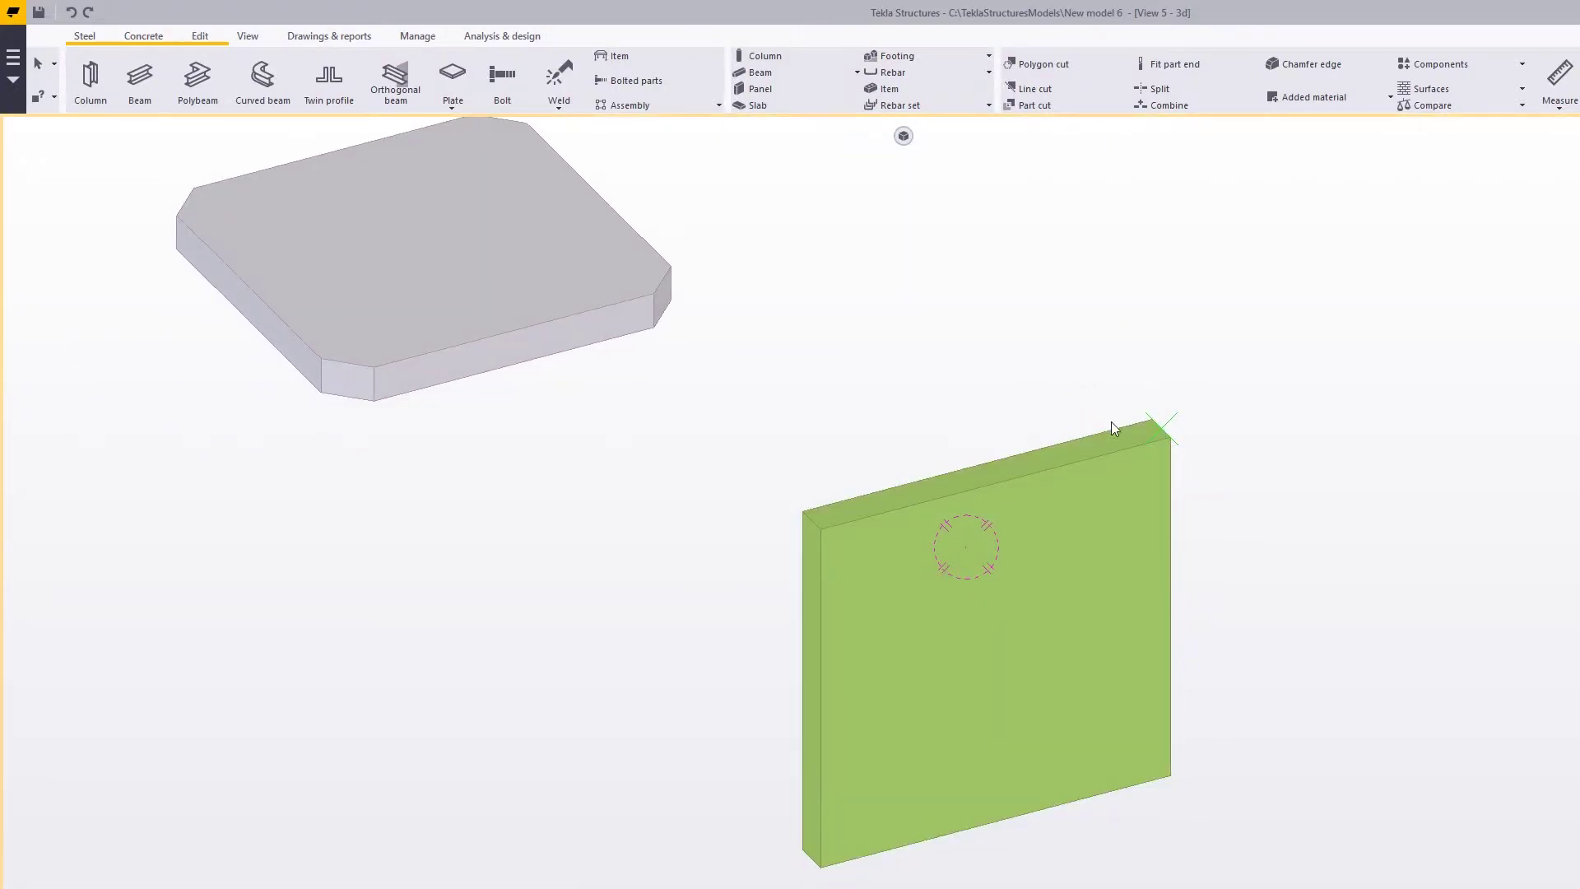
# Step: Review the chamfered plate's properties, then open Beam Properties of the upright PLT100*10 beam
pyautogui.keyDown('ctrl'); pyautogui.moveTo(1058, 529); pyautogui.dragTo(1080, 530, button='middle'); pyautogui.keyUp('ctrl')
pyautogui.doubleClick(428, 286)
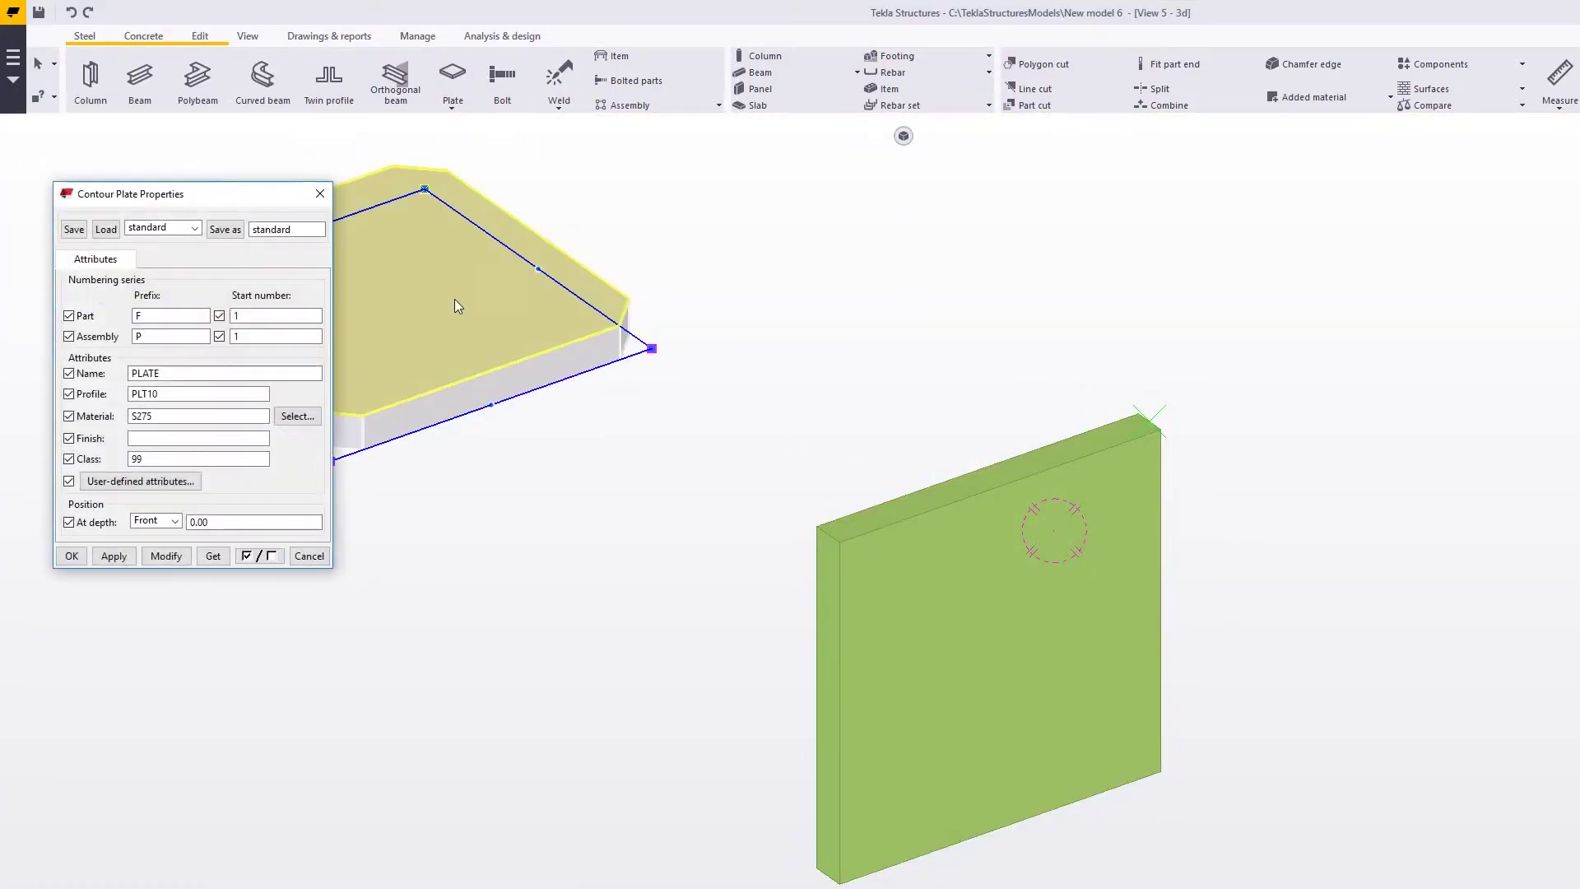
pyautogui.moveTo(237, 197); pyautogui.dragTo(238, 214)
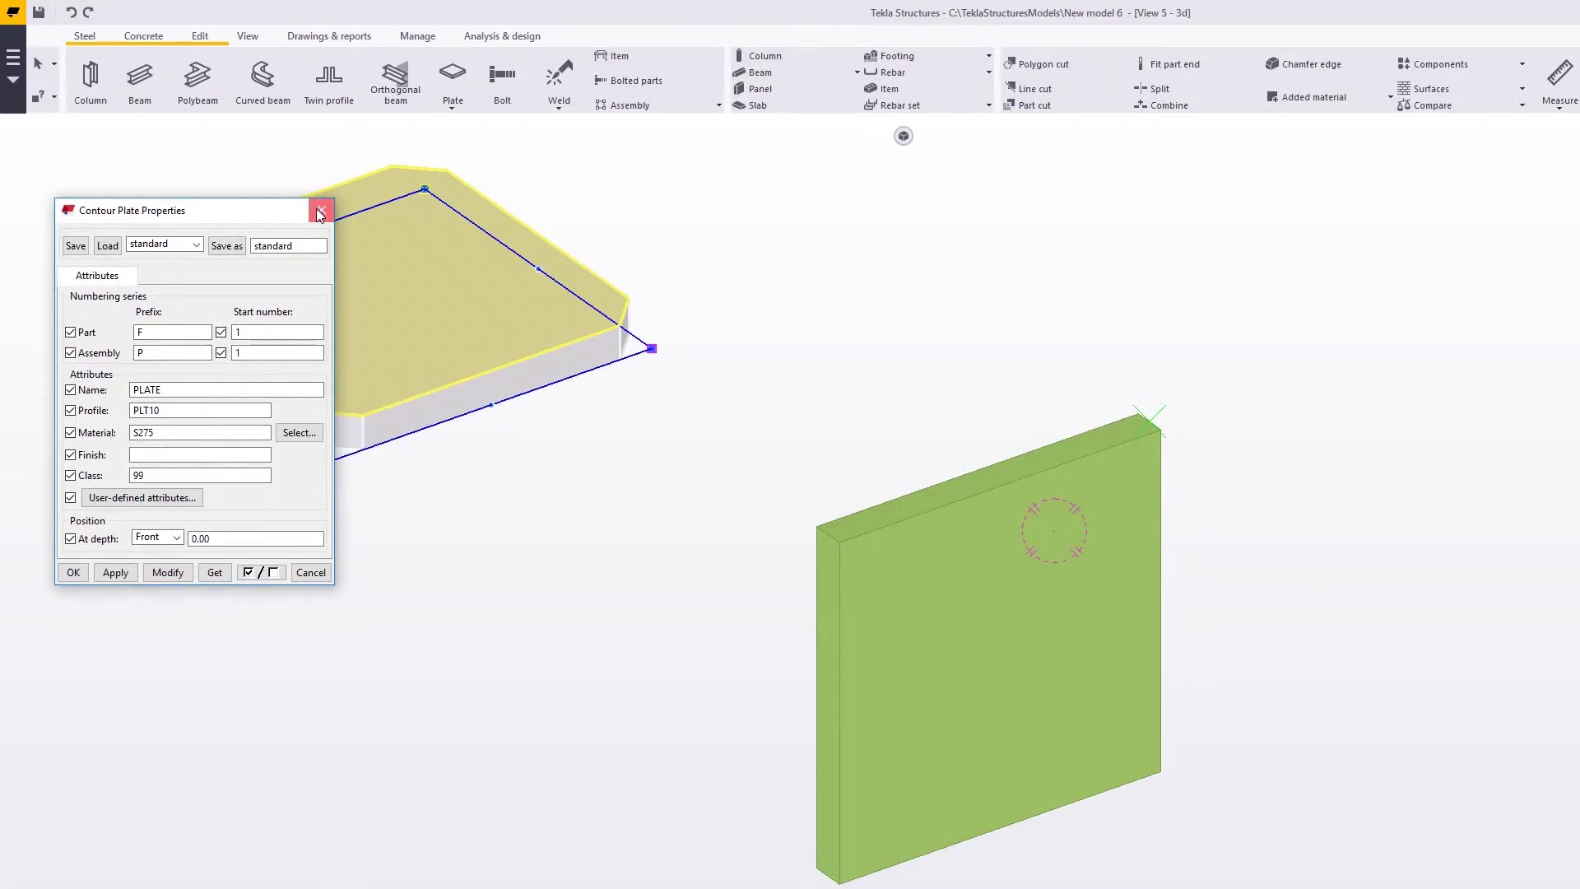
pyautogui.doubleClick(993, 584)
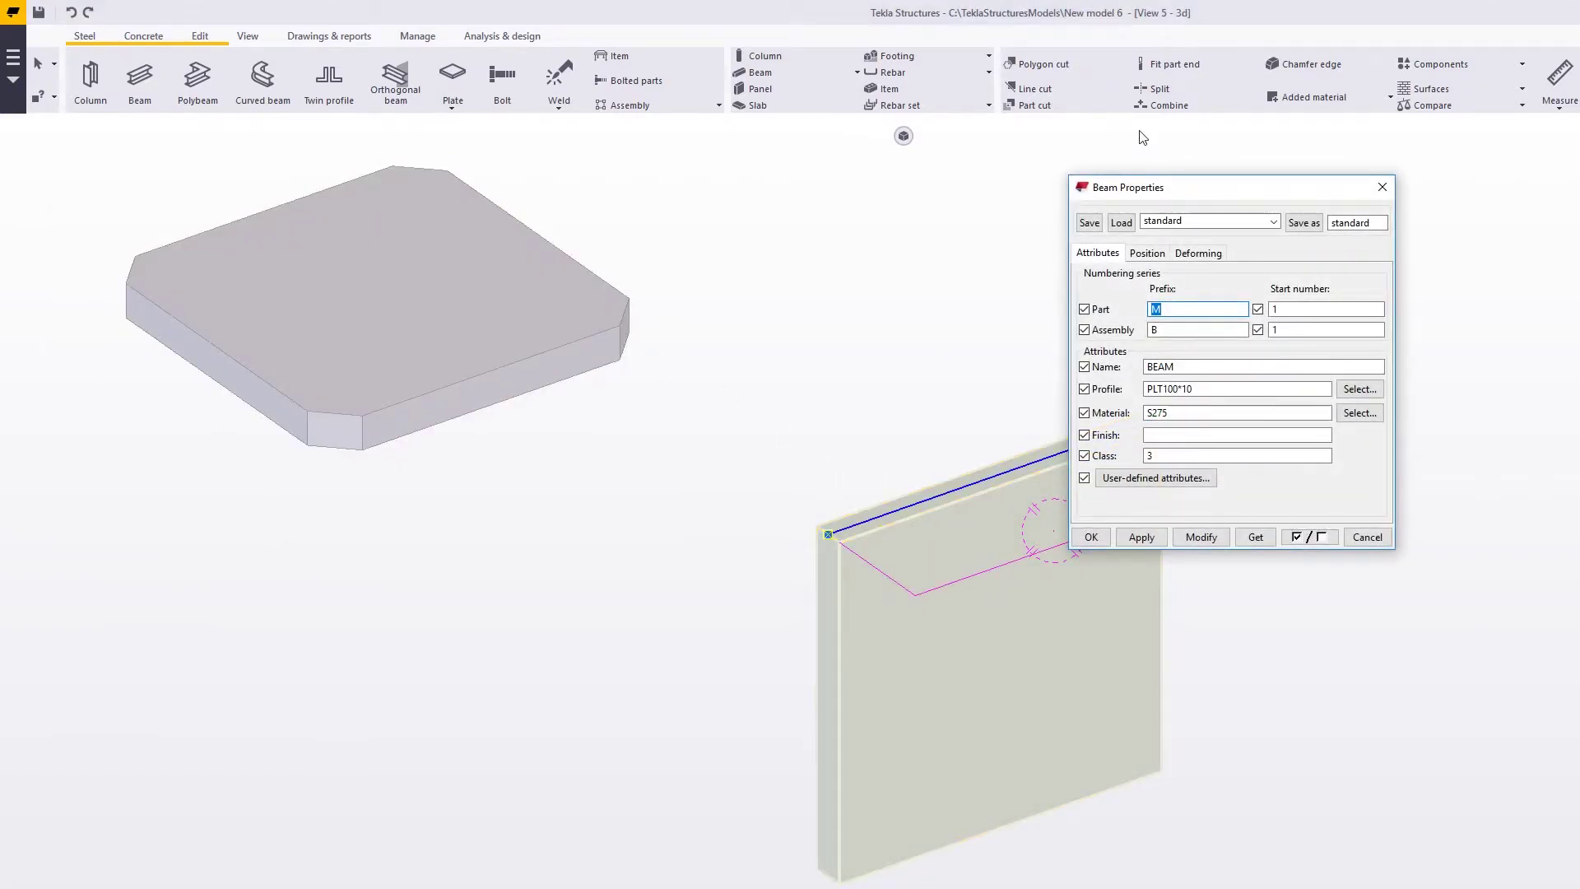
# Step: Curve the upright plate beam on the XY plane with radius 1.00 and 100 segments
pyautogui.moveTo(1204, 198); pyautogui.dragTo(1336, 186)
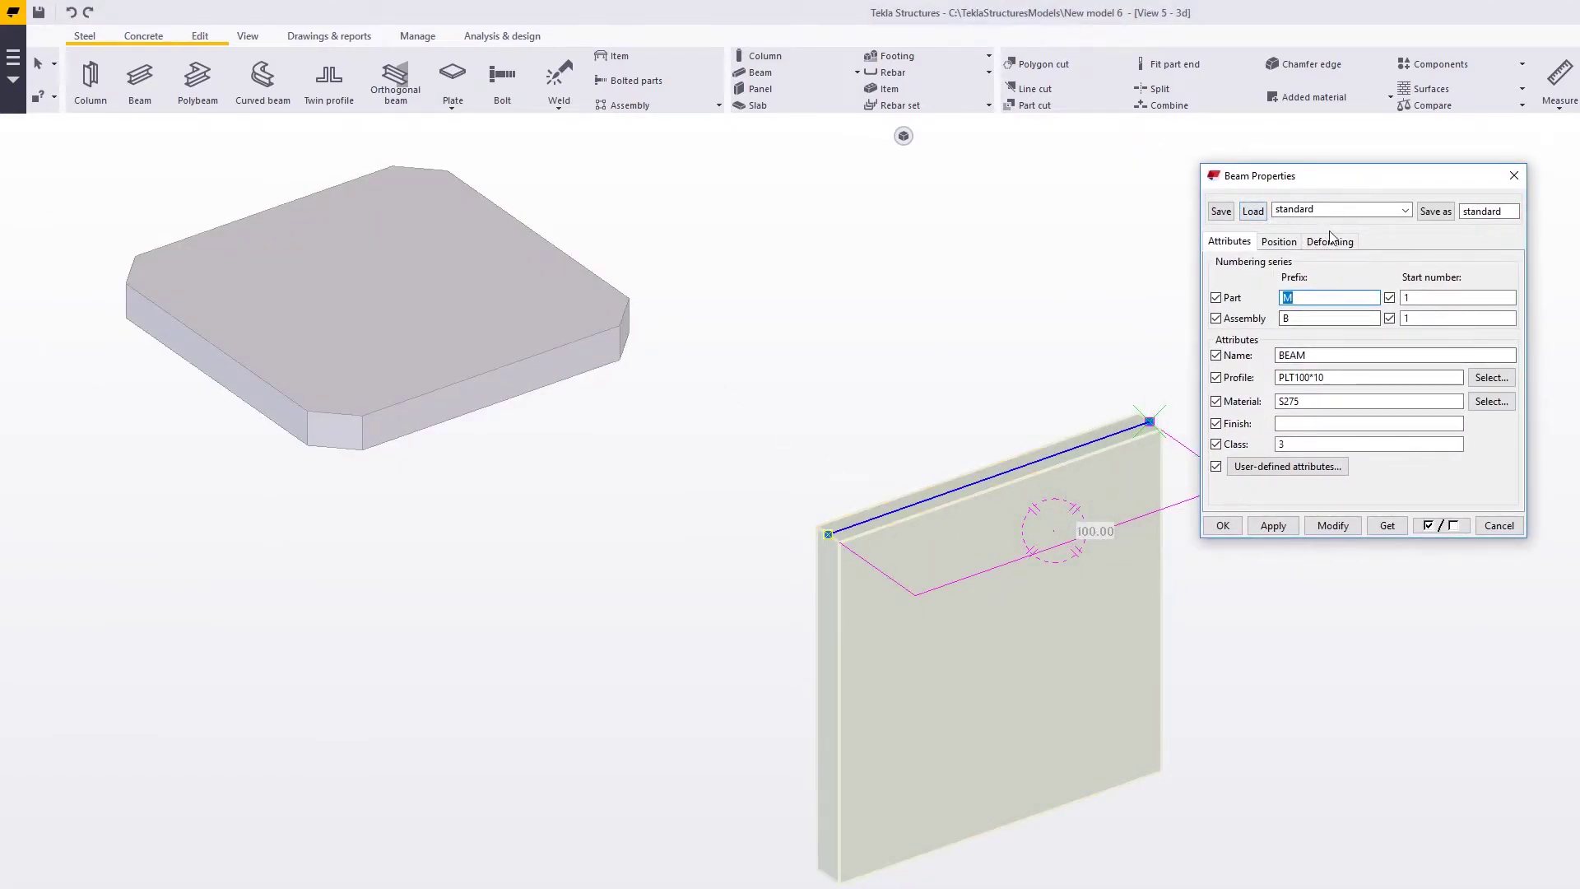
pyautogui.moveTo(1372, 181); pyautogui.dragTo(1392, 179)
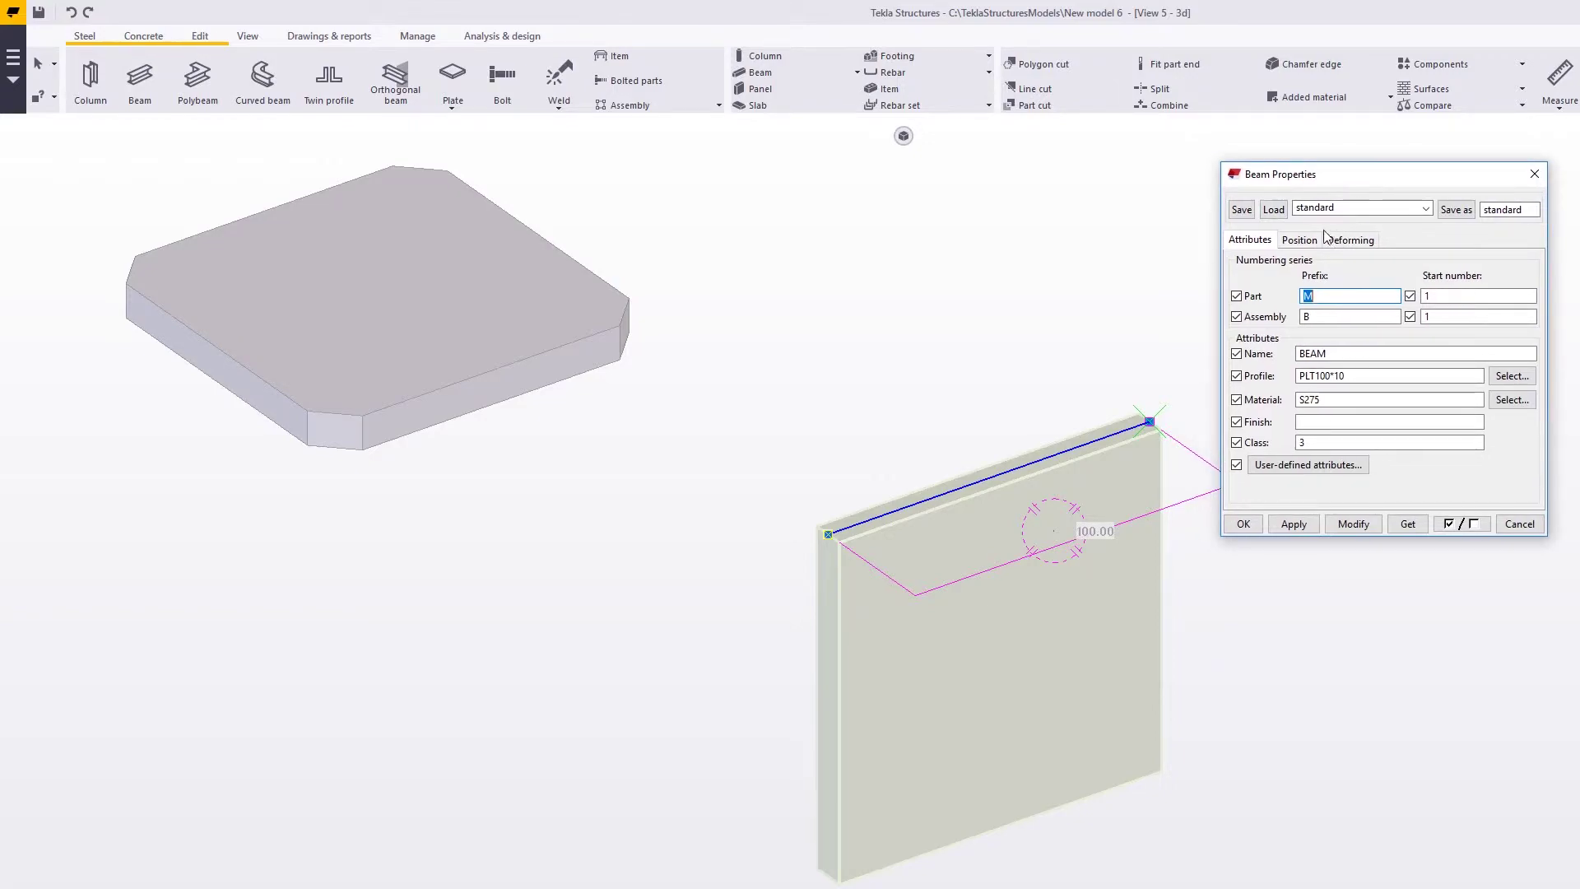
pyautogui.click(1301, 241)
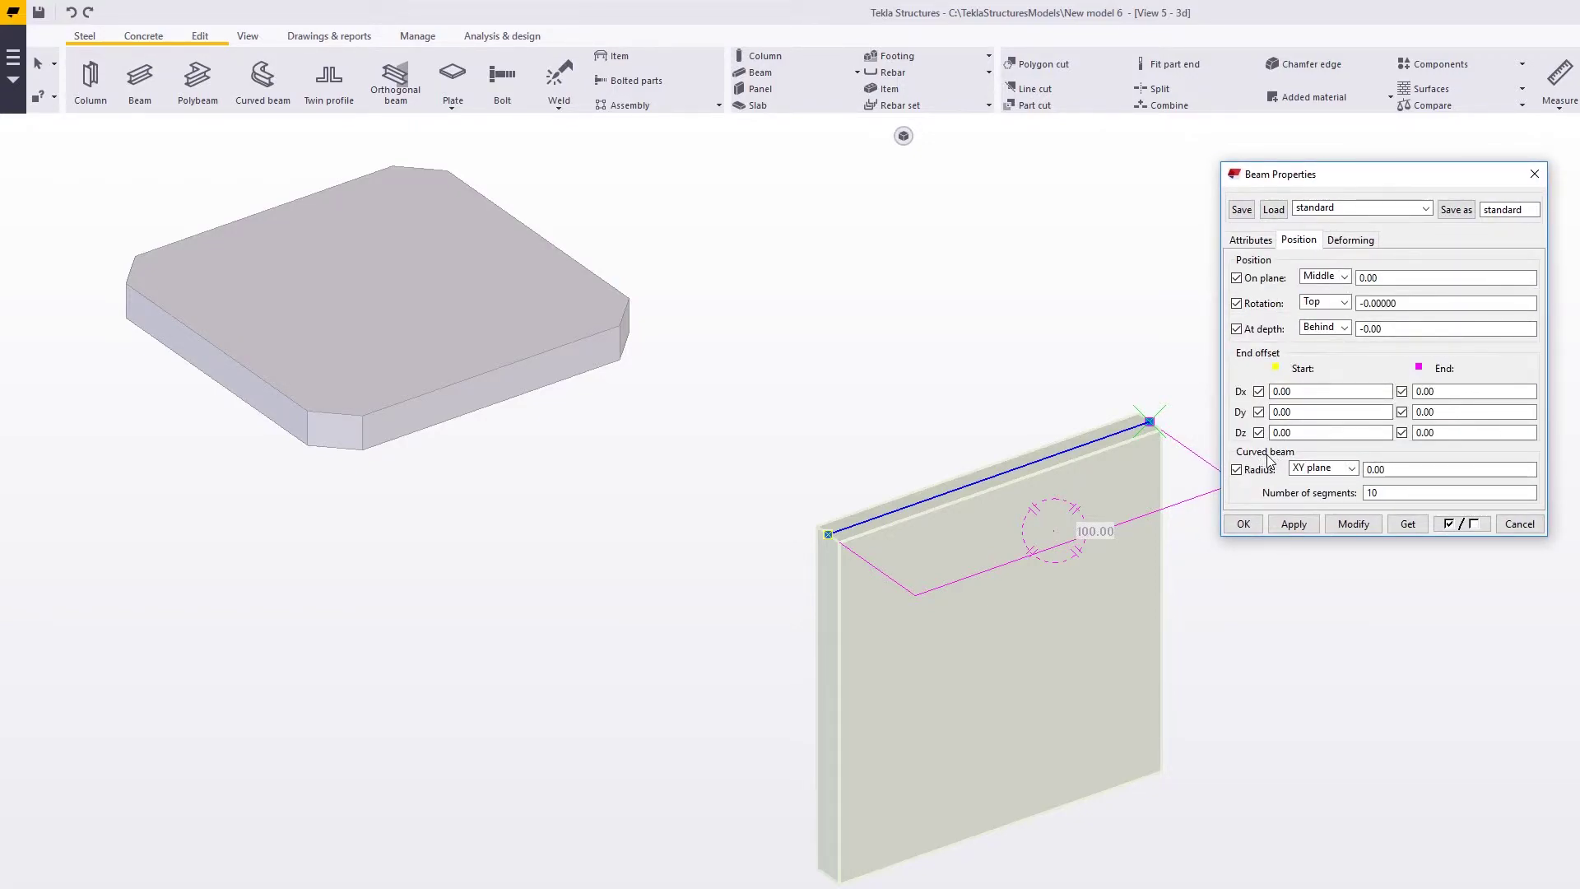
pyautogui.click(1387, 492)
pyautogui.write('0')
pyautogui.hotkey('shift', 'Tab')
pyautogui.click(1351, 524)
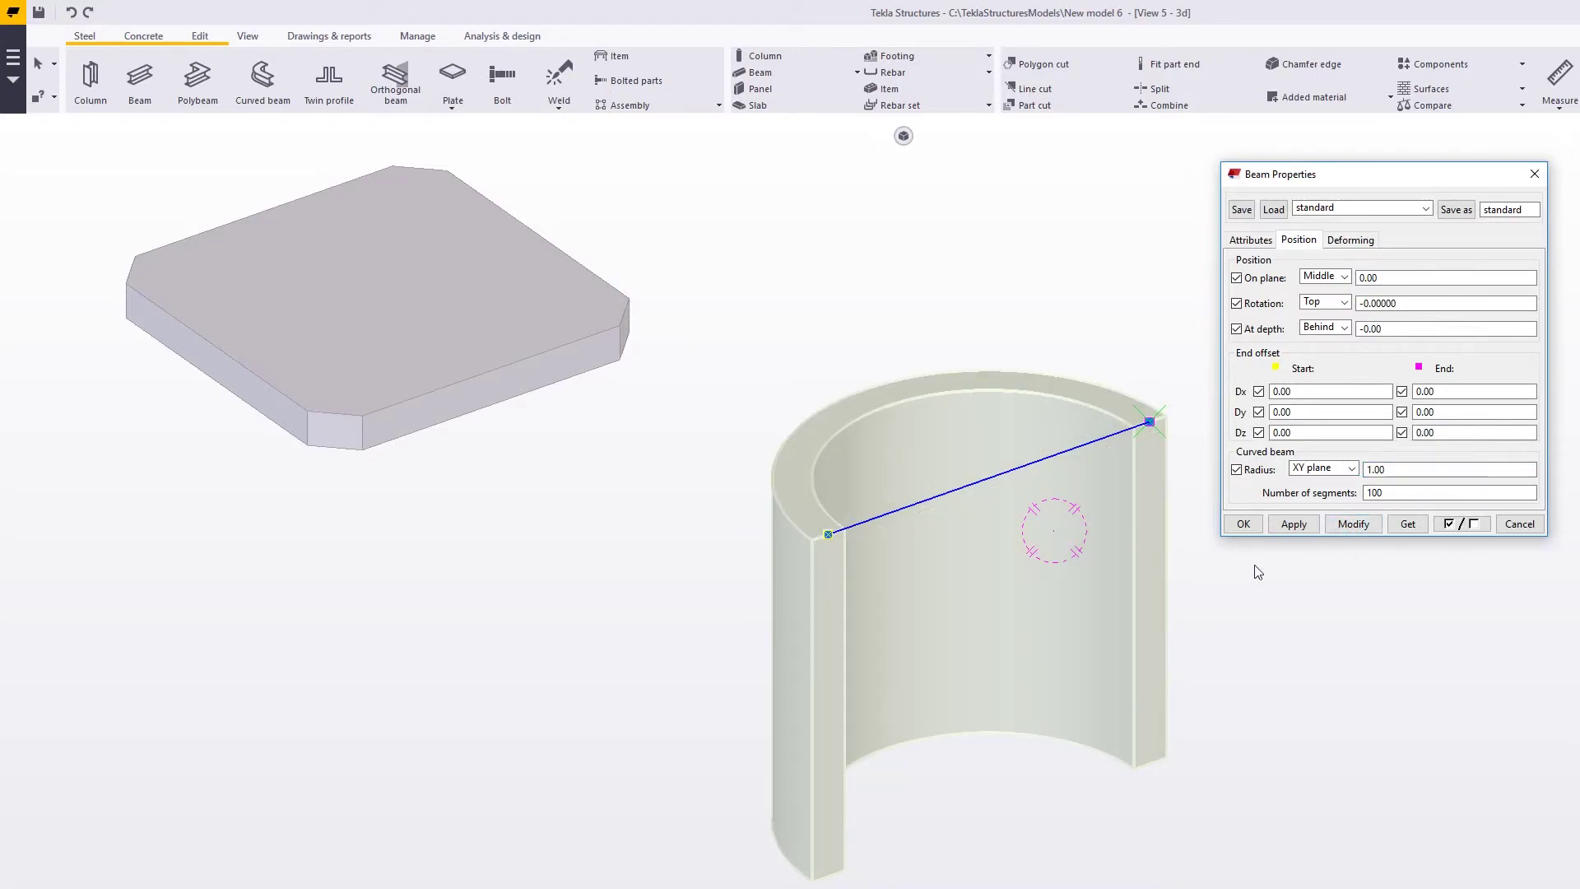
pyautogui.press('Escape')
pyautogui.moveTo(1099, 545)
pyautogui.keyDown('ctrl'); pyautogui.mouseDown(button='middle')
pyautogui.moveTo(1259, 532)
pyautogui.moveTo(1209, 554)
pyautogui.moveTo(1094, 513)
pyautogui.moveTo(1199, 521)
pyautogui.moveTo(1182, 568)
pyautogui.moveTo(1248, 659)
pyautogui.moveTo(1115, 566)
pyautogui.mouseUp(button='middle'); pyautogui.keyUp('ctrl')
pyautogui.doubleClick(1111, 452)
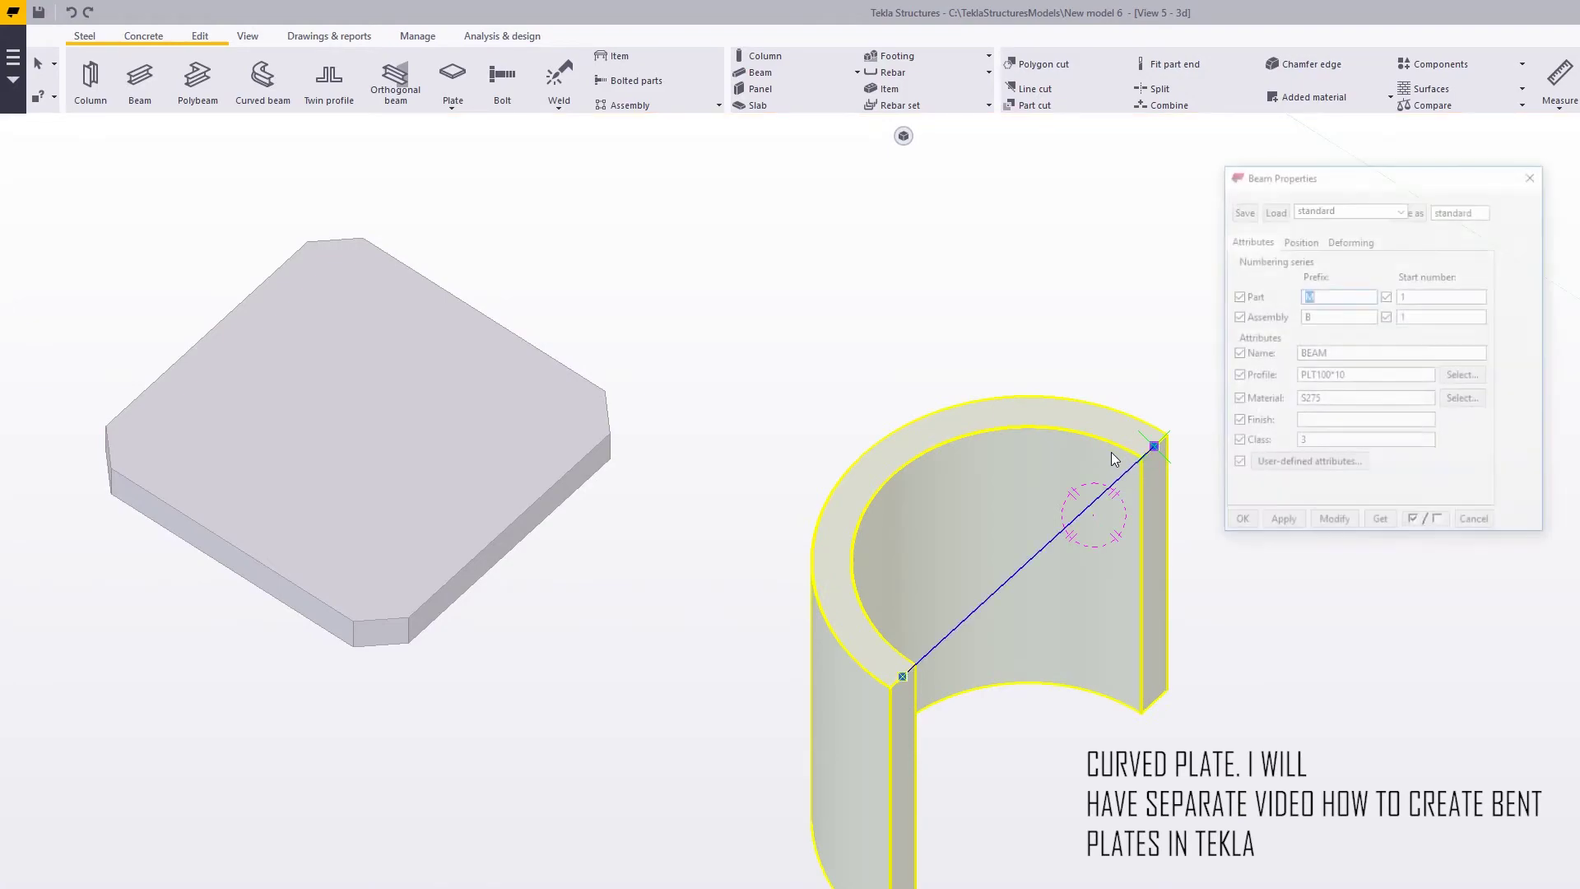
pyautogui.click(1520, 524)
pyautogui.keyDown('ctrl'); pyautogui.moveTo(1403, 571); pyautogui.dragTo(1129, 527, button='middle'); pyautogui.keyUp('ctrl')
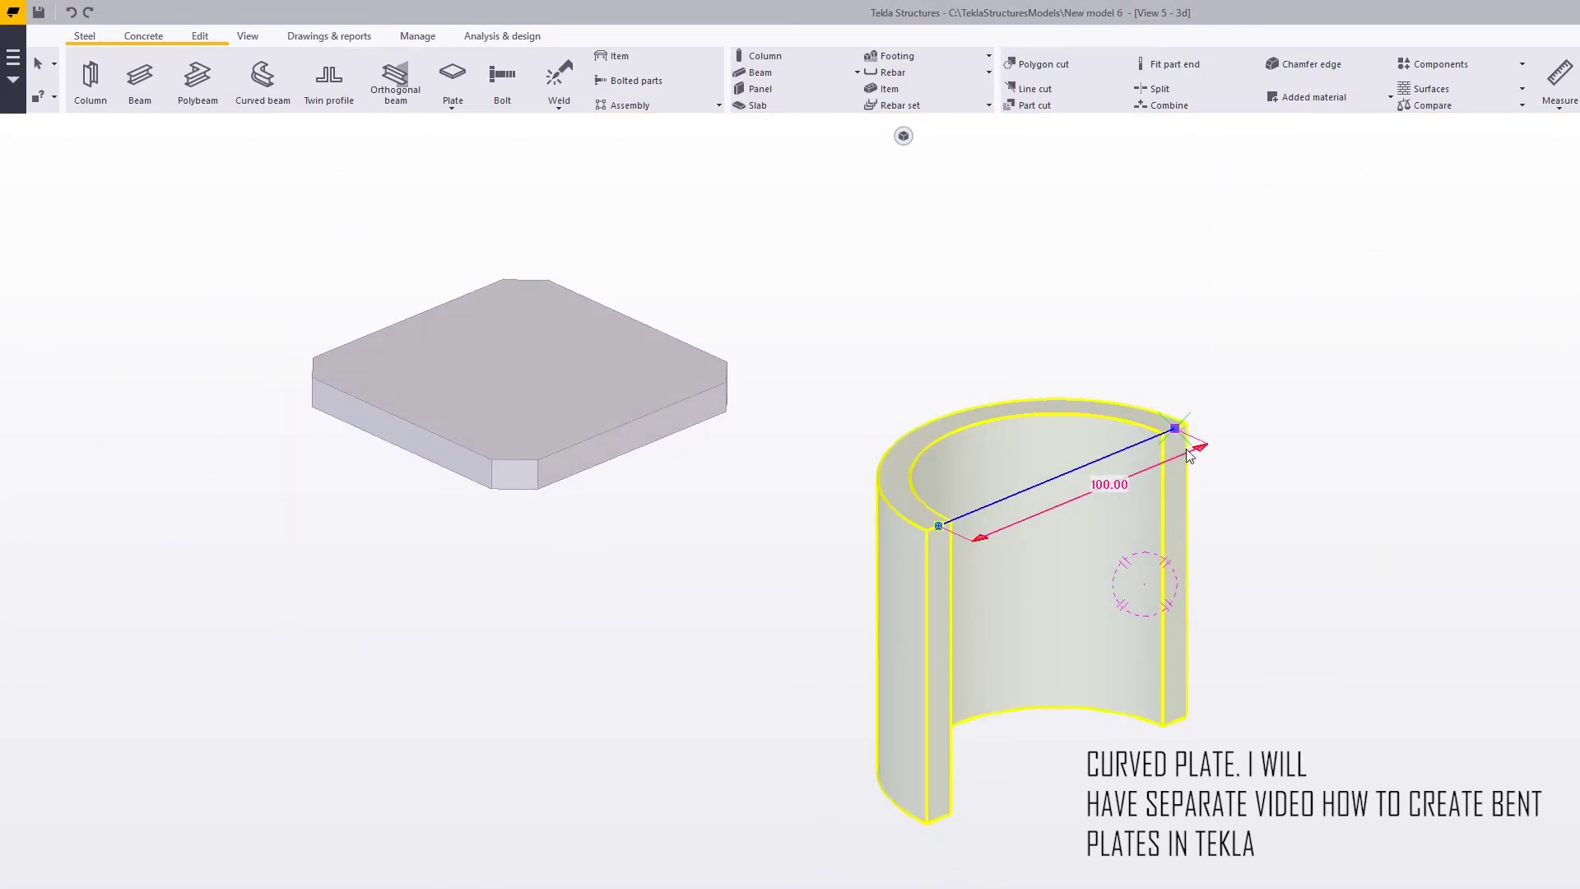
pyautogui.click(1286, 465)
pyautogui.keyDown('ctrl'); pyautogui.moveTo(962, 378); pyautogui.dragTo(930, 364, button='middle'); pyautogui.keyUp('ctrl')
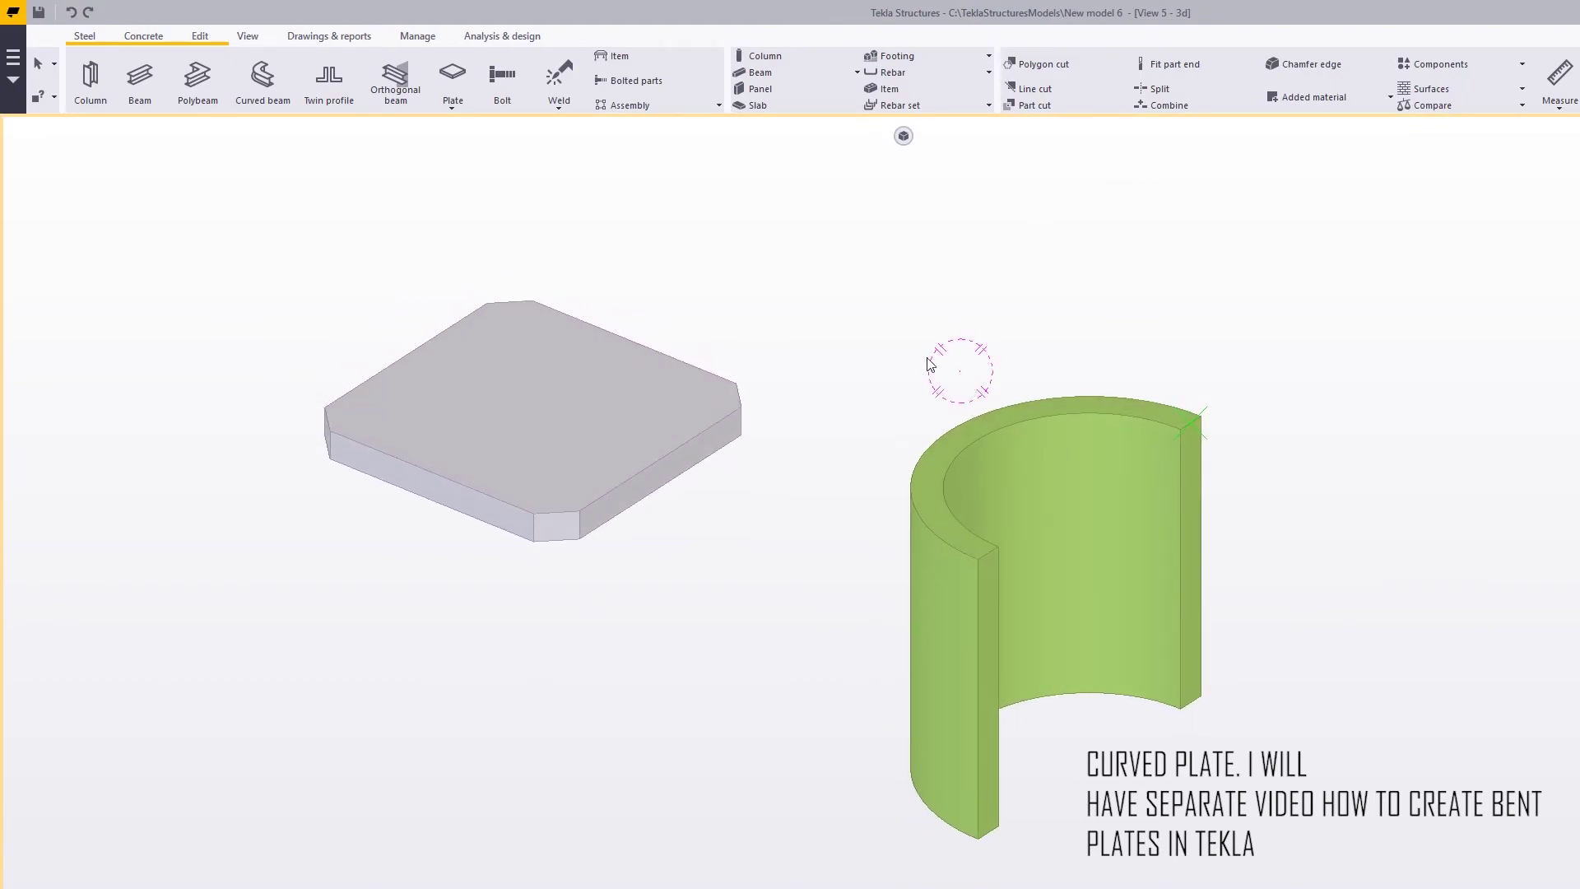
pyautogui.moveTo(854, 305); pyautogui.dragTo(891, 338, button='middle')
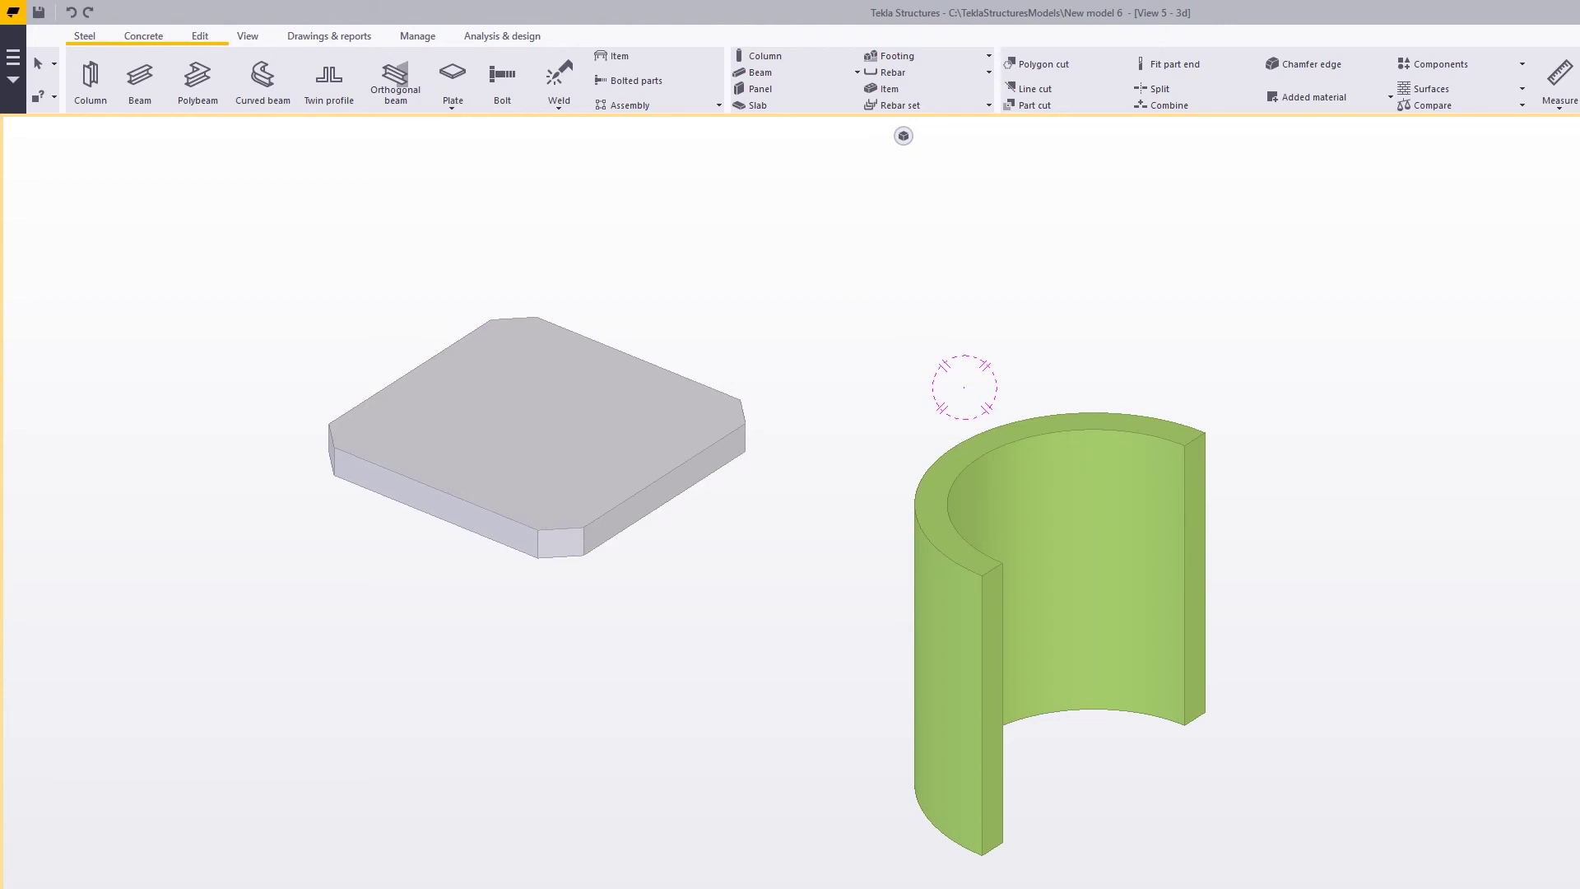
pyautogui.hotkey('alt', 'Tab')
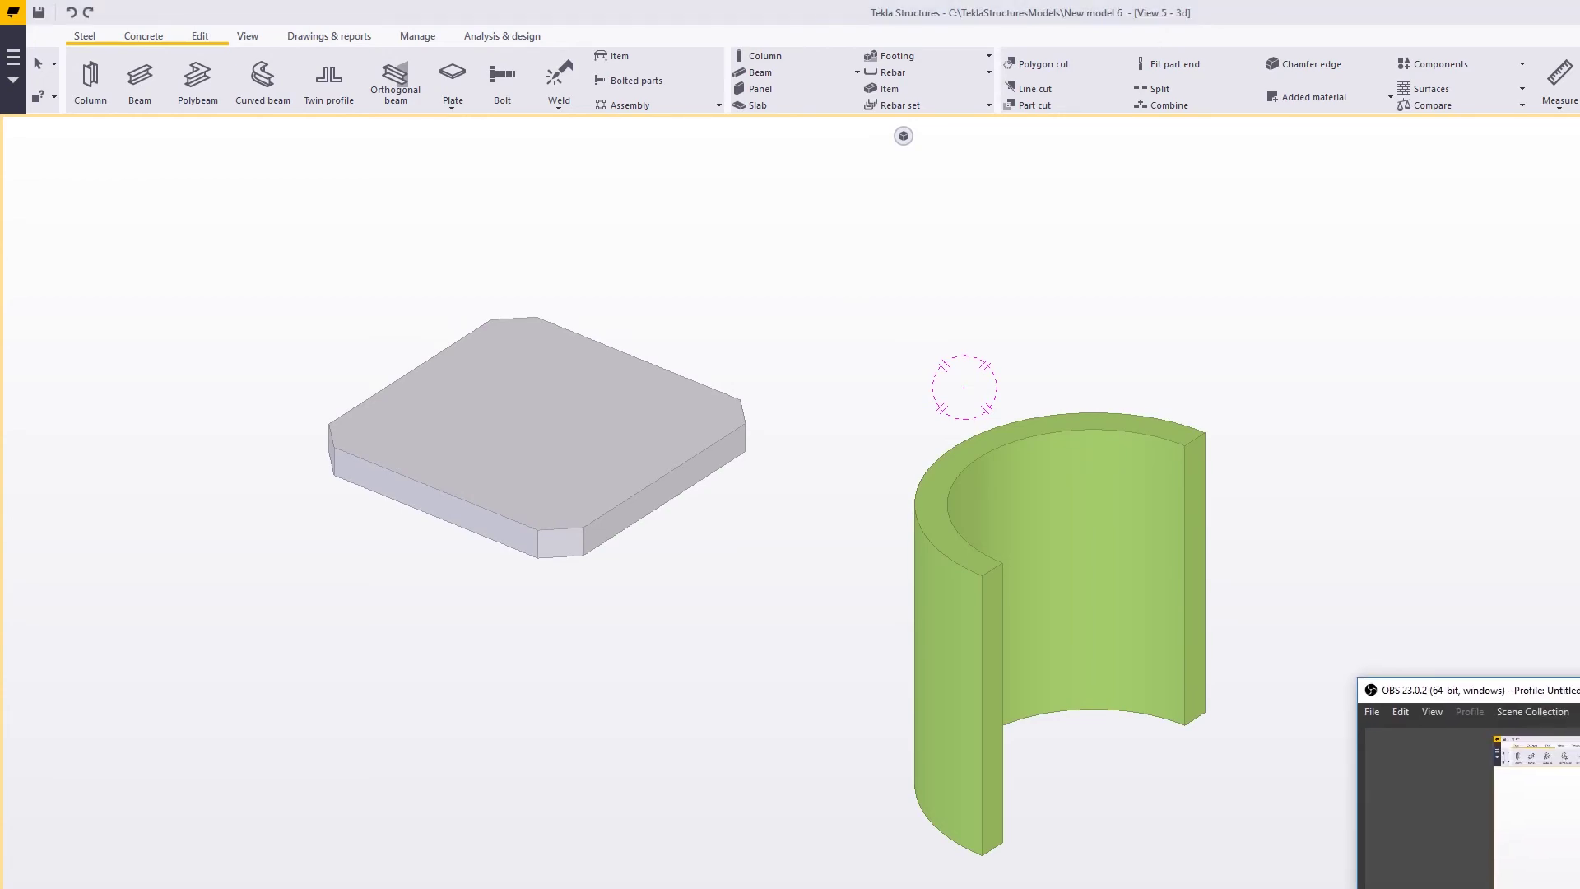